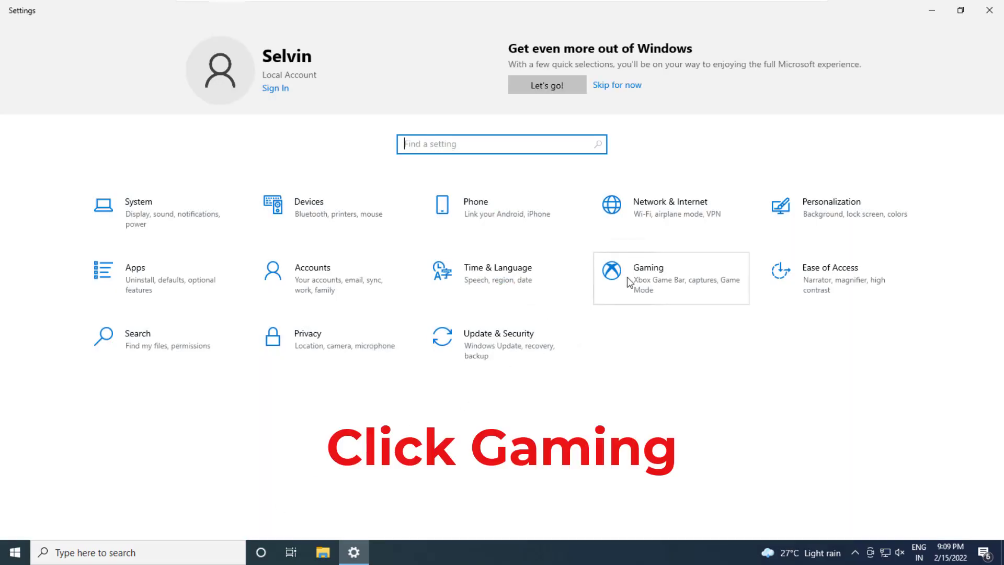
Turn on Xbox Game Bar in the Gaming settings and close Settings
{"action": "left_click", "coordinate": [671, 277]}
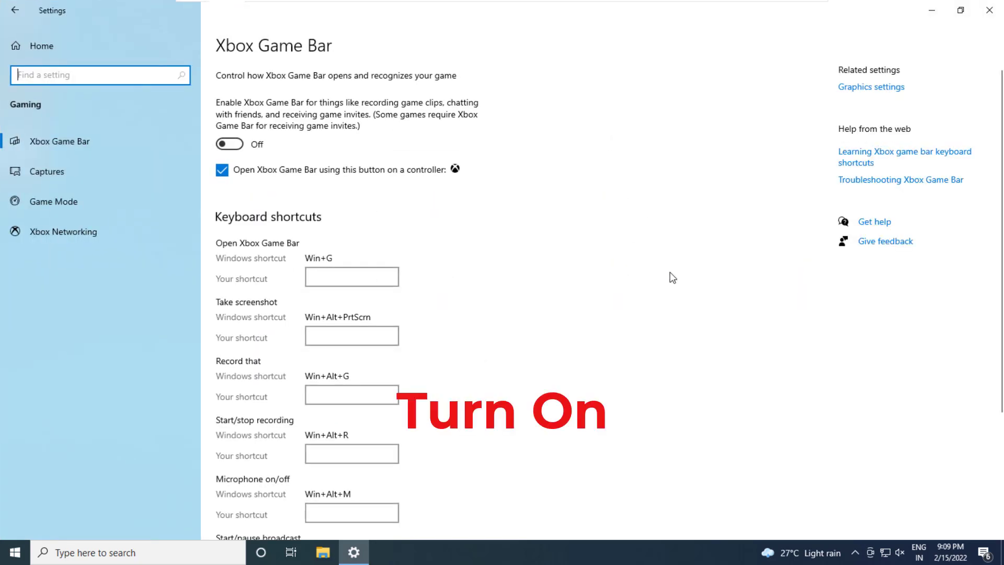
{"action": "left_click", "coordinate": [238, 144]}
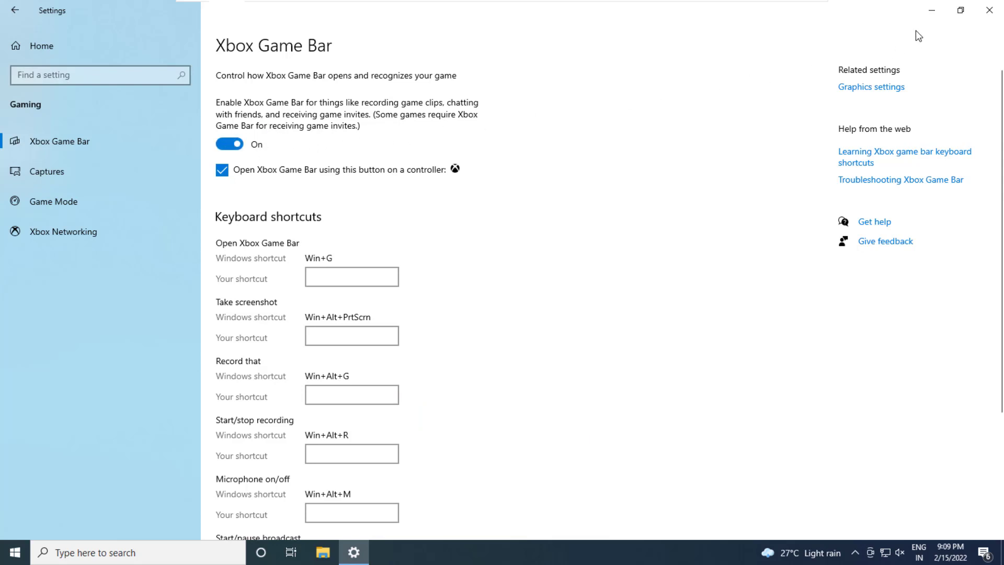
{"action": "left_click", "coordinate": [989, 10]}
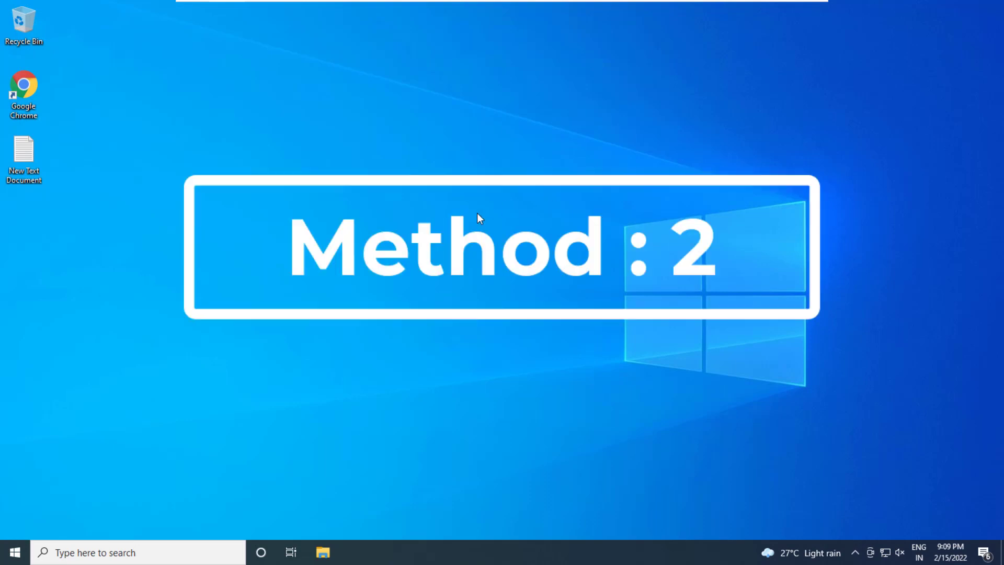
Run the wsreset command from Windows search and close the Microsoft Store window it opens
{"action": "left_click", "coordinate": [190, 549]}
{"action": "type", "text": "ws"}
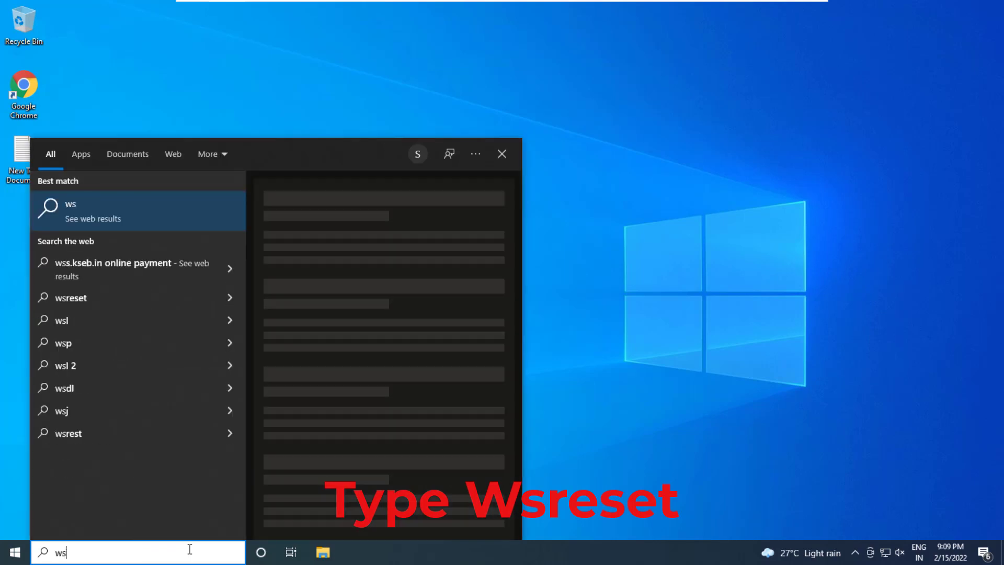
{"action": "type", "text": "reset"}
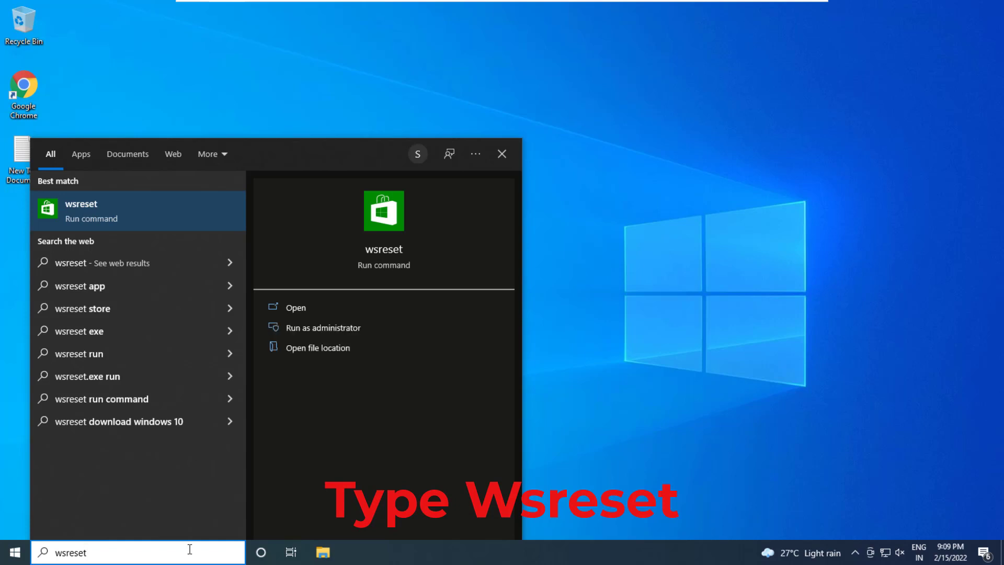
{"action": "key", "text": "Return"}
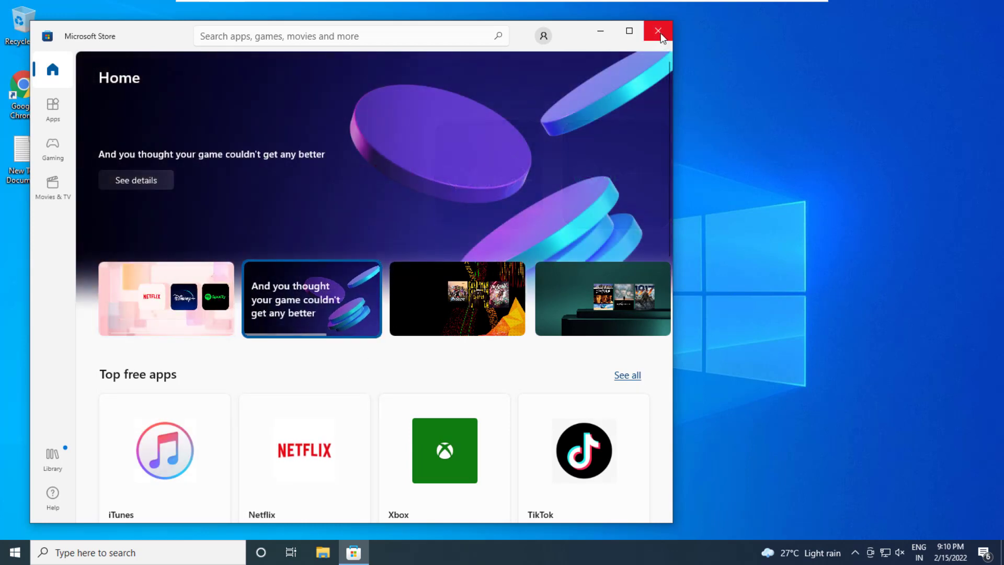
{"action": "left_click", "coordinate": [658, 31]}
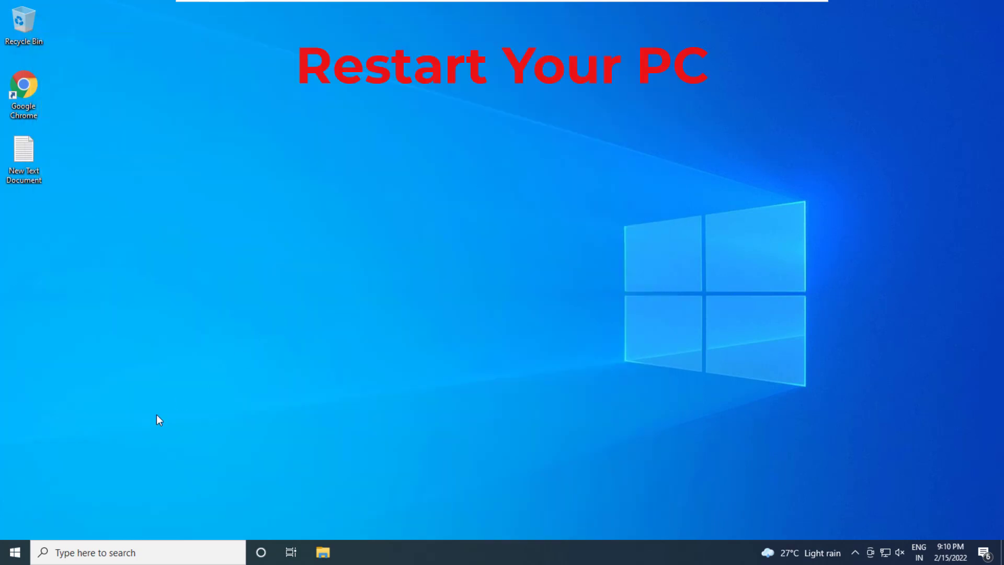
Restart the PC
{"action": "left_click", "coordinate": [15, 552]}
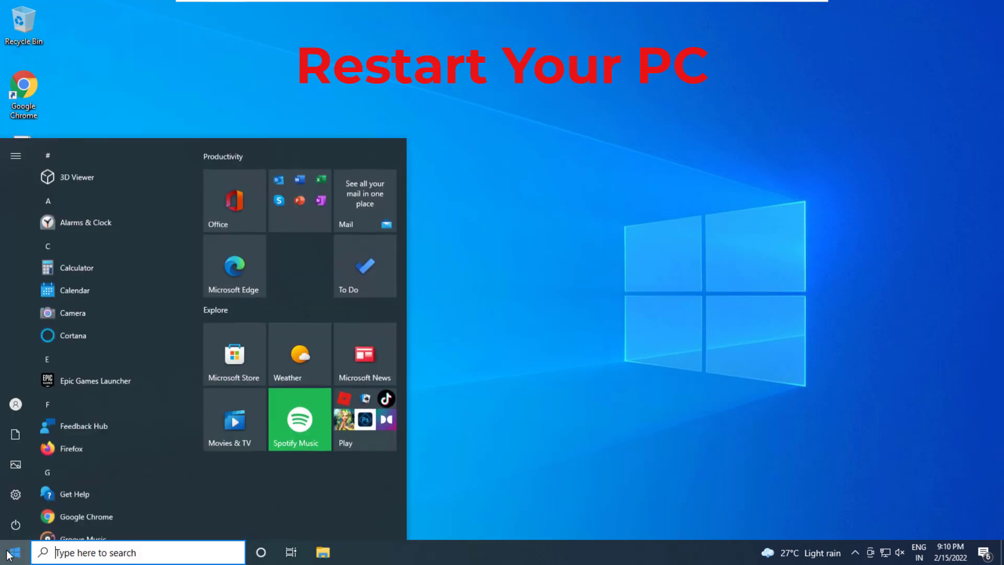
{"action": "left_click", "coordinate": [8, 527]}
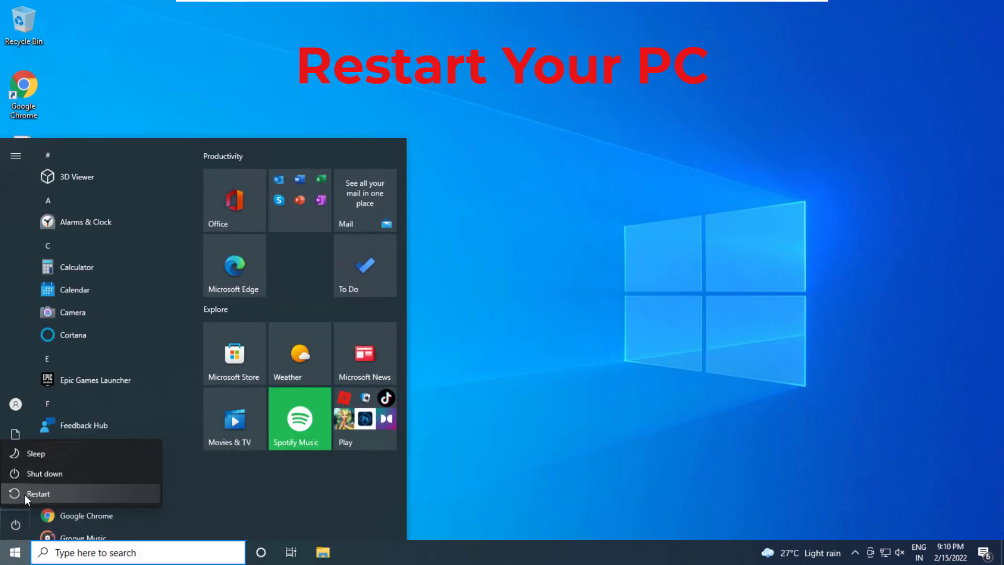
{"action": "left_click", "coordinate": [42, 493]}
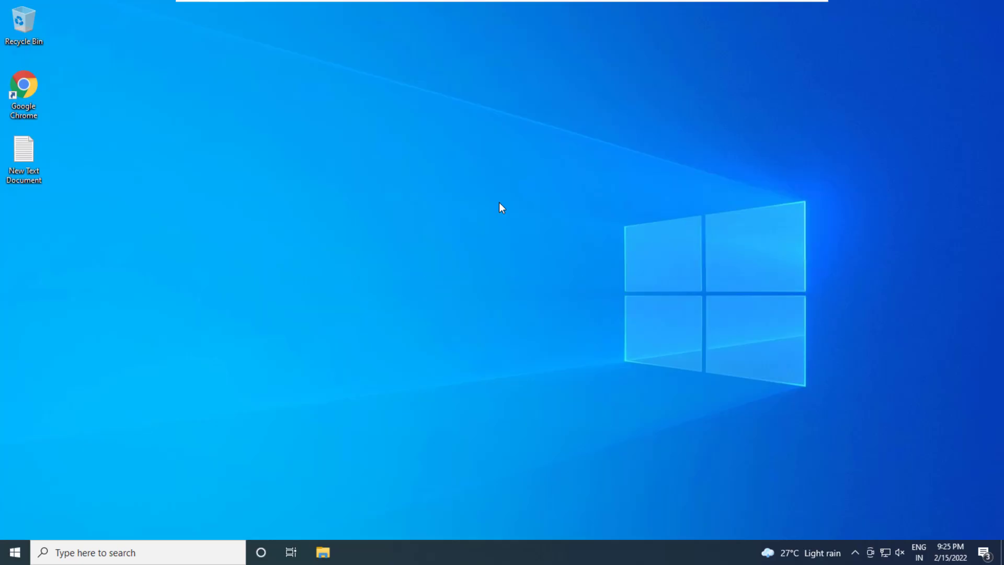
Search Windows for "settings" and open the Apps & features page in Settings
{"action": "left_click", "coordinate": [160, 545]}
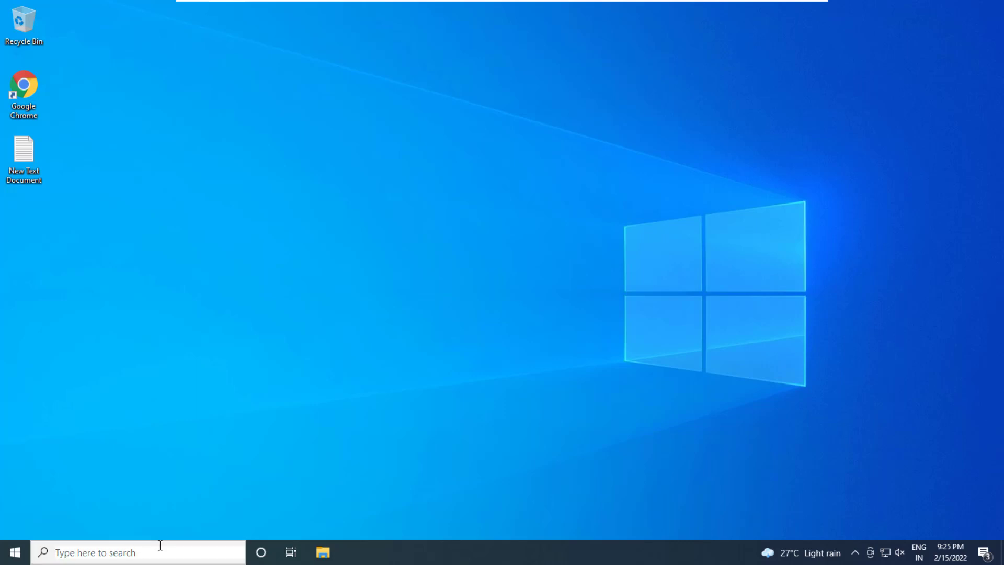
{"action": "type", "text": "settings"}
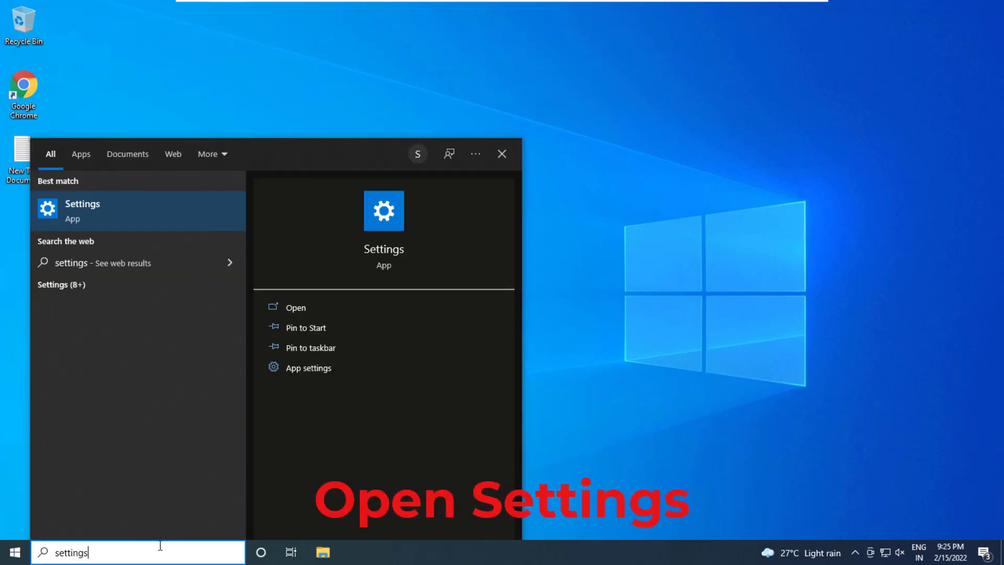
{"action": "key", "text": "Return"}
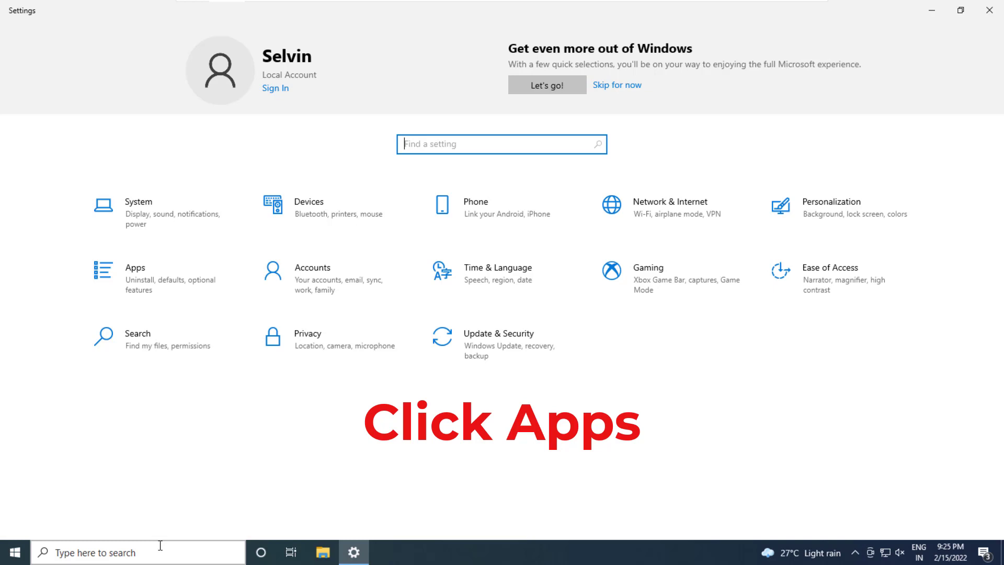
{"action": "left_click", "coordinate": [156, 274]}
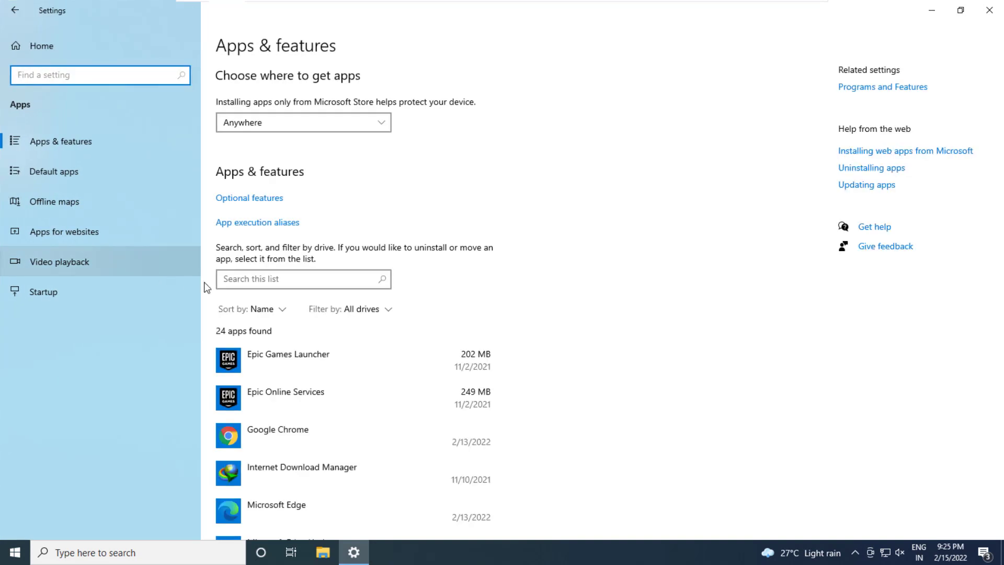
Filter the installed apps list for "xbox game bar" and open the advanced options of Xbox Game Bar
{"action": "left_click", "coordinate": [239, 281]}
{"action": "type", "text": "xbox"}
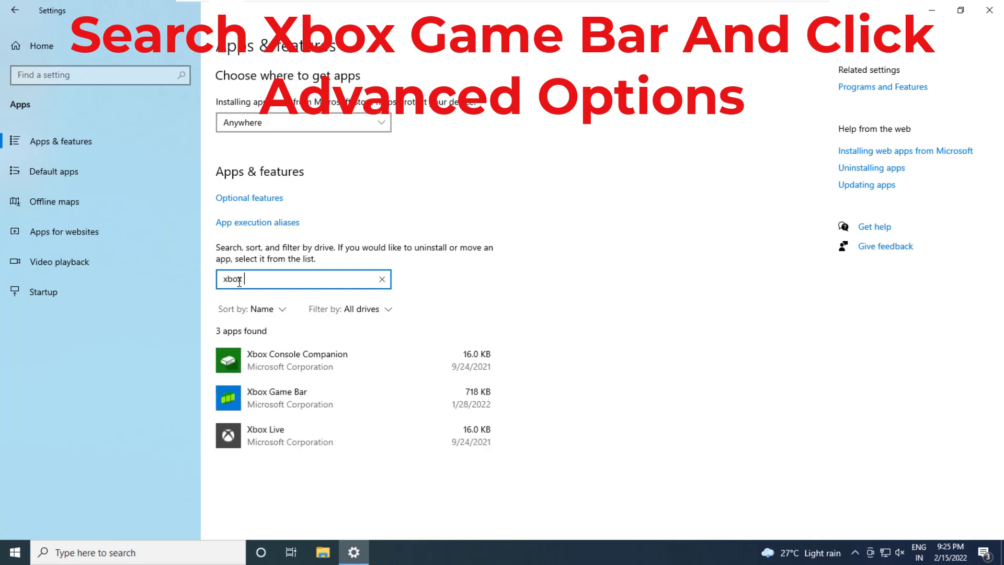
{"action": "type", "text": " game"}
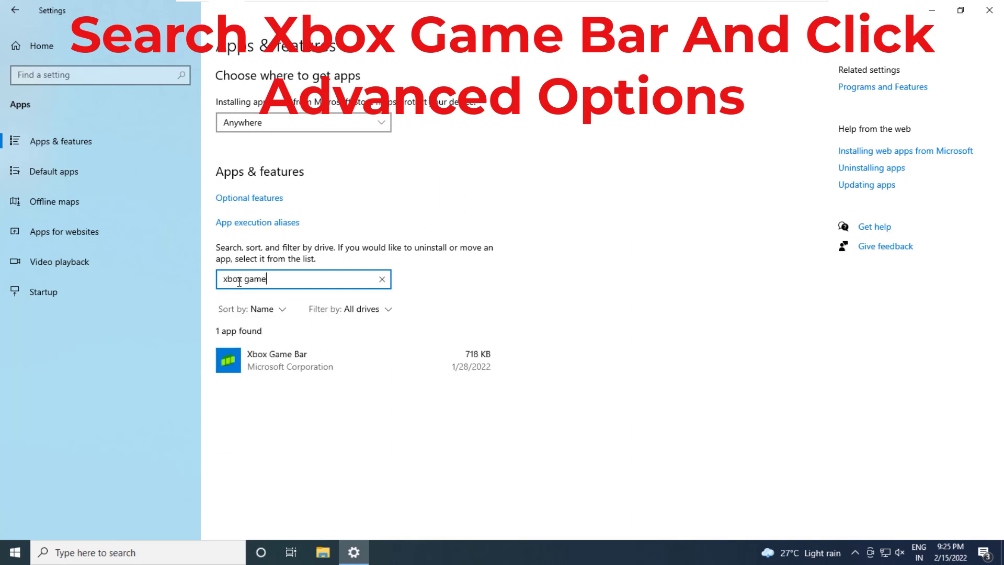
{"action": "type", "text": " bar"}
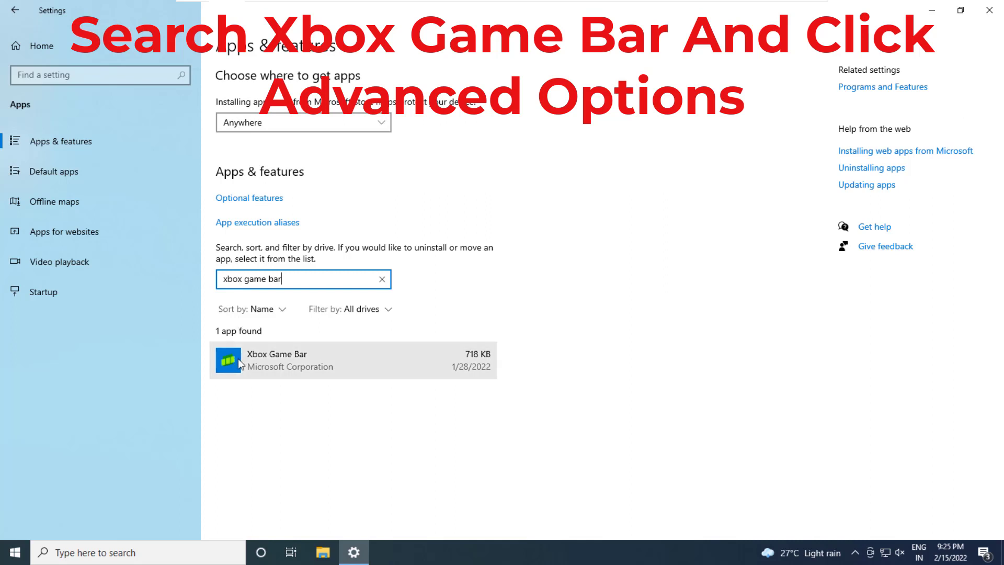
{"action": "left_click", "coordinate": [281, 355]}
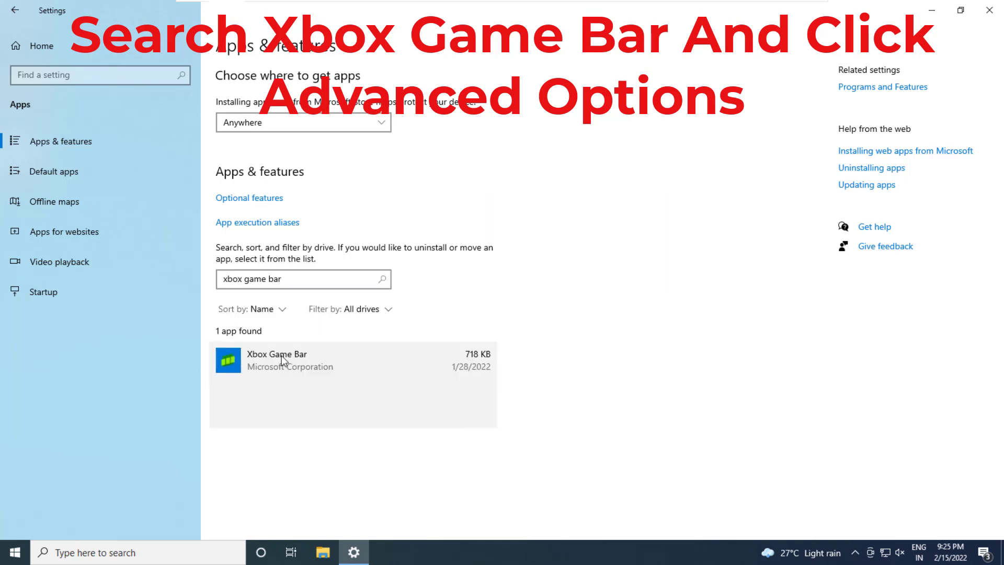
{"action": "left_click", "coordinate": [284, 382]}
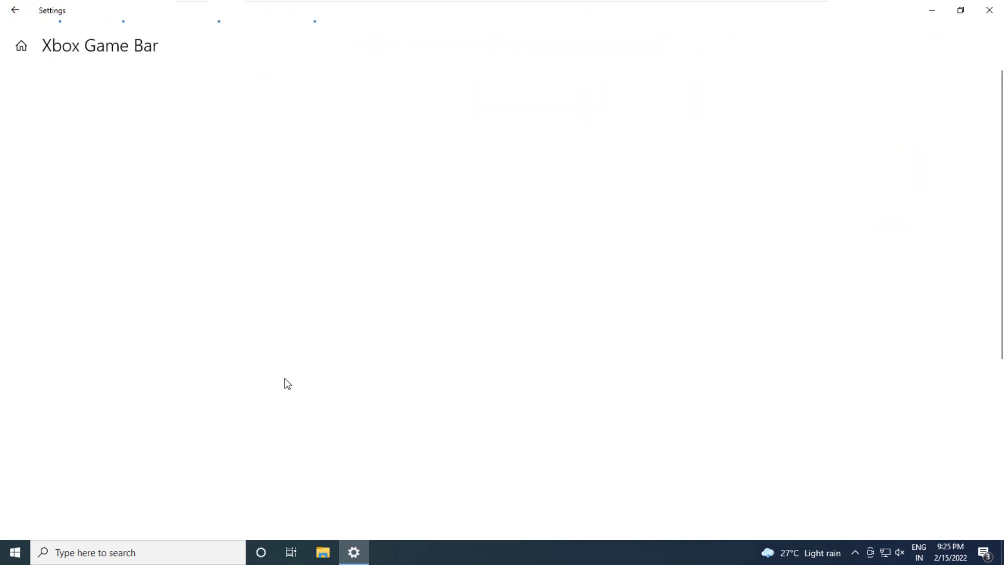
Repair Xbox Game Bar and reset it with its app data, closing Settings when both are done
{"action": "scroll", "coordinate": [287, 383], "scroll_direction": "down", "scroll_amount": 7}
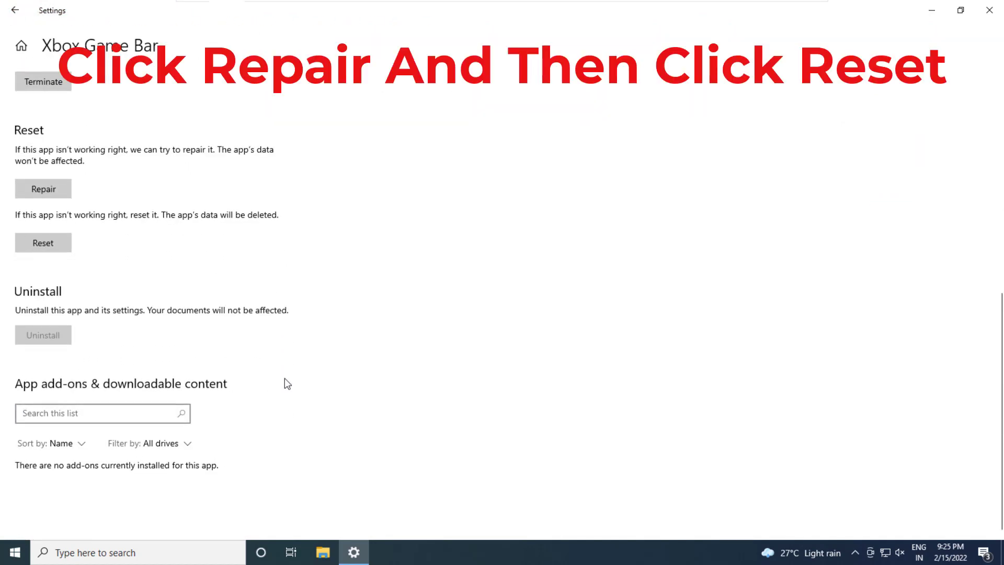
{"action": "left_click", "coordinate": [46, 190]}
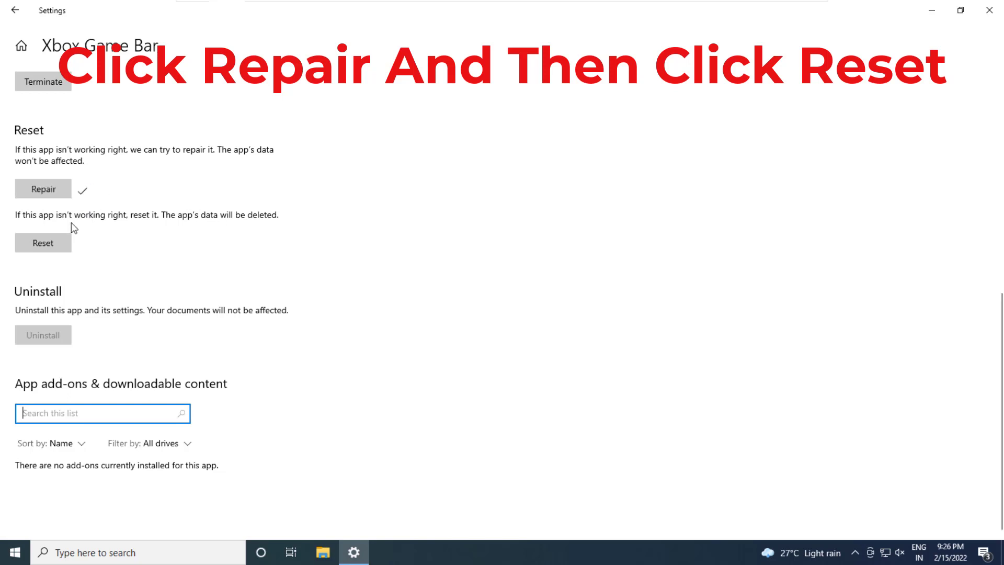
{"action": "left_click", "coordinate": [52, 239]}
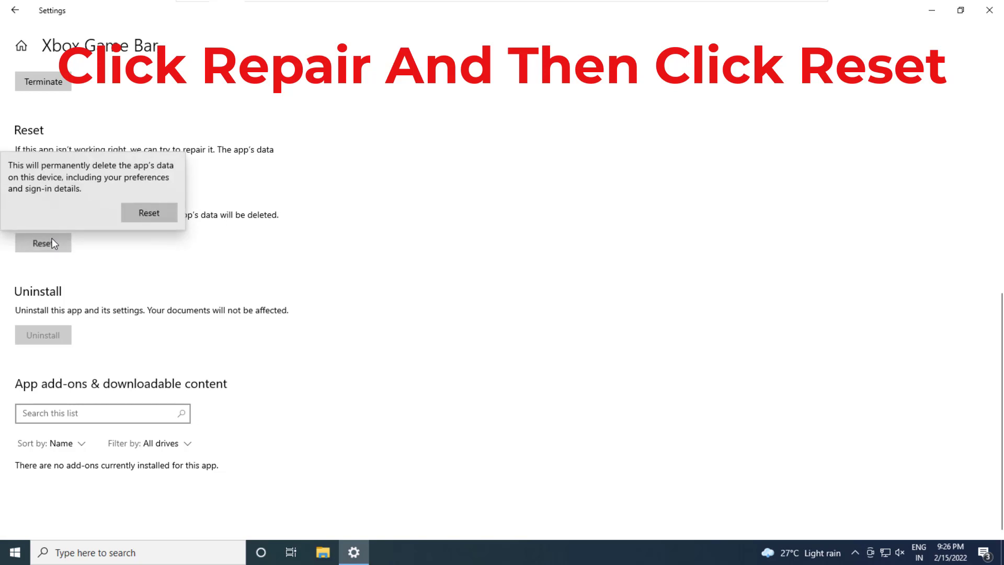
{"action": "left_click", "coordinate": [146, 212]}
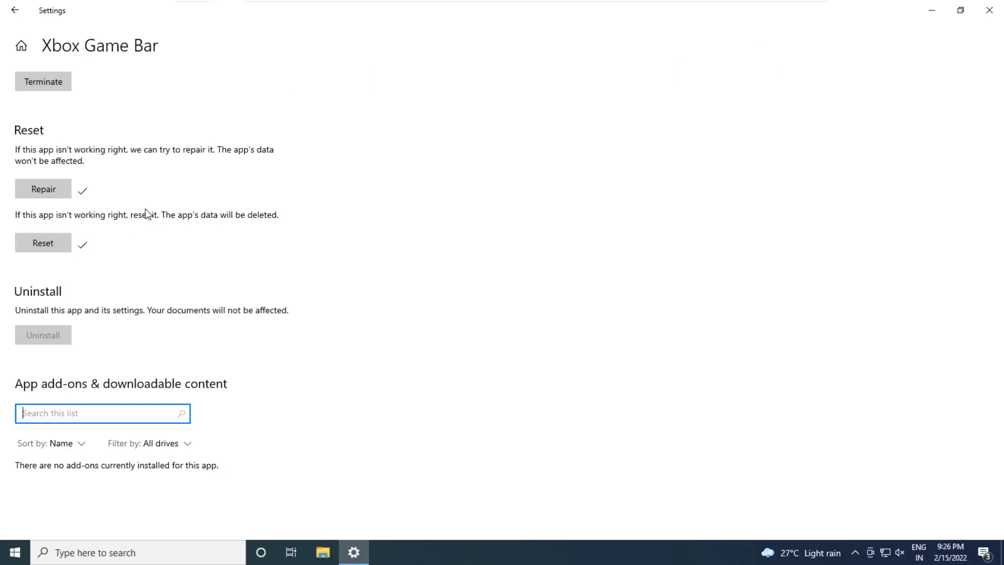
{"action": "left_click", "coordinate": [984, 15]}
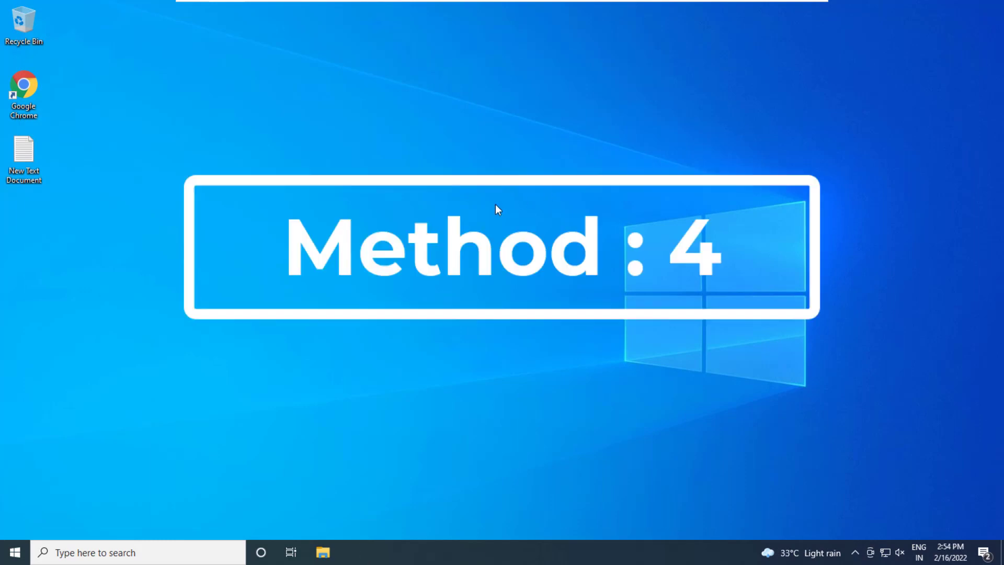
Reopen Settings and go to the additional troubleshooters under Update & Security's Troubleshoot section
{"action": "left_click", "coordinate": [182, 549]}
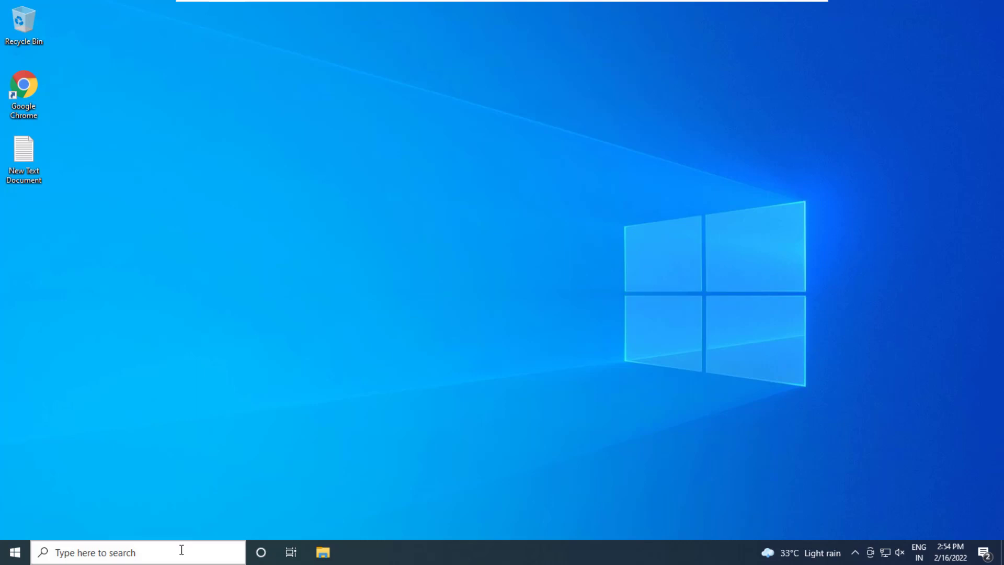
{"action": "type", "text": "se"}
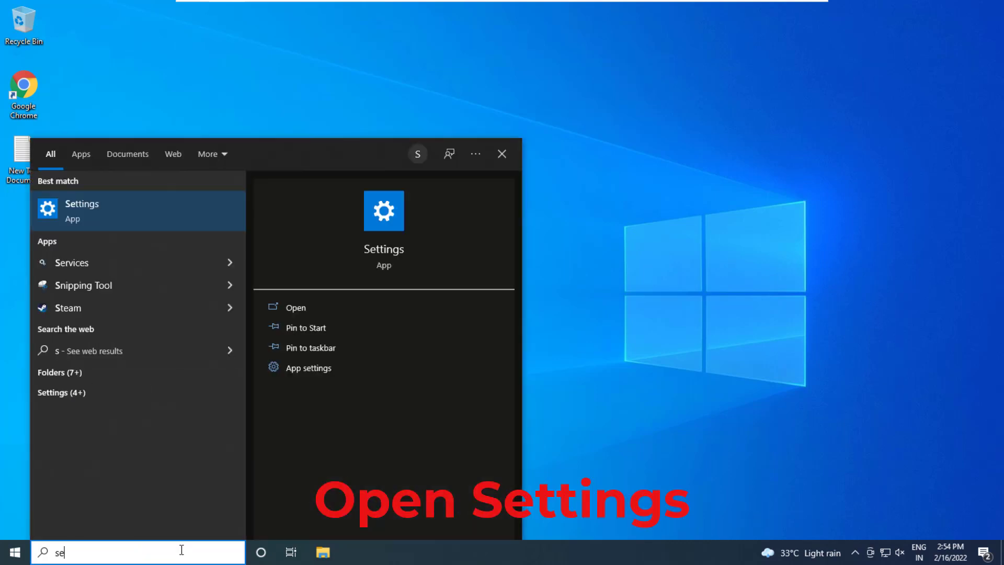
{"action": "type", "text": "tting"}
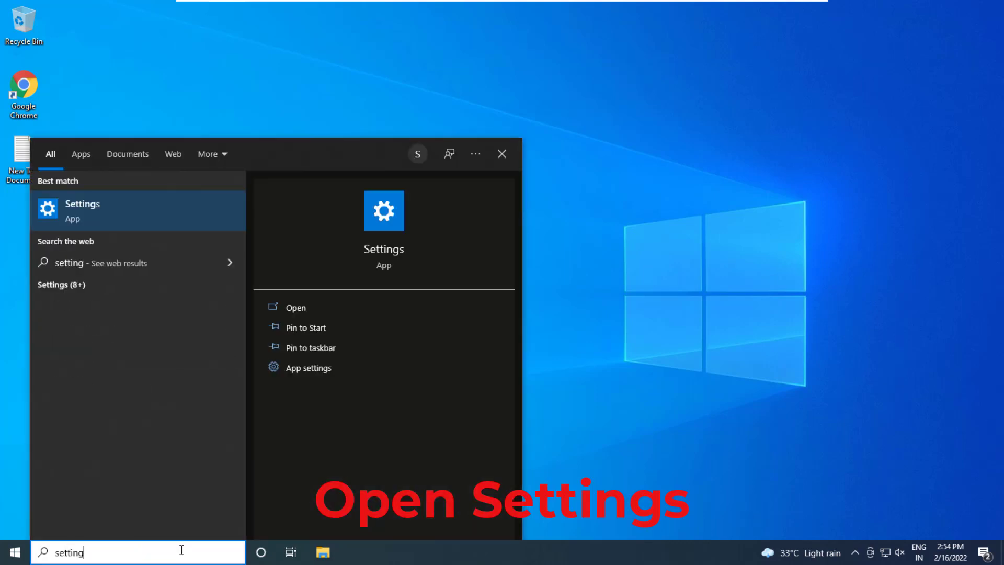
{"action": "type", "text": "s"}
{"action": "key", "text": "Return"}
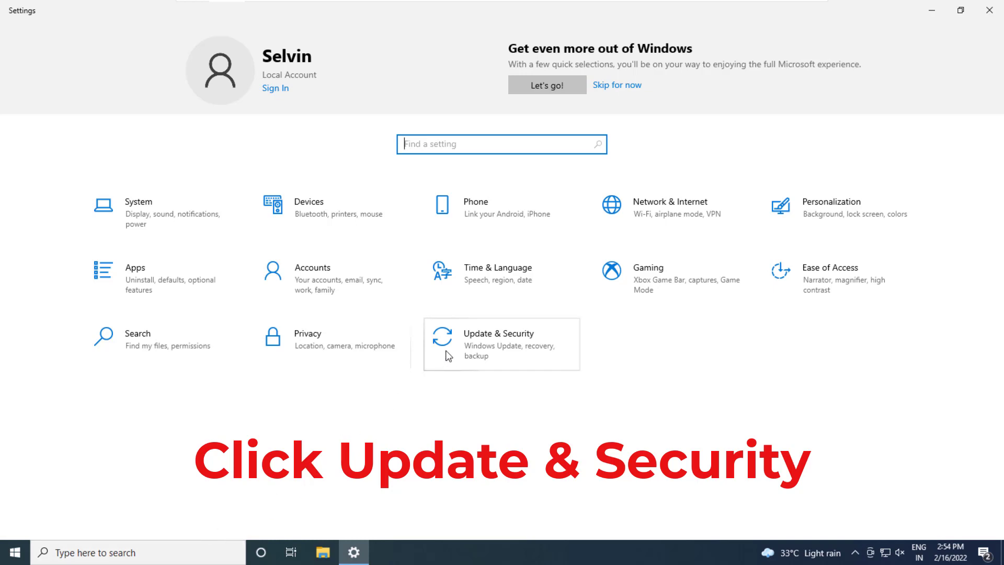
{"action": "left_click", "coordinate": [495, 349]}
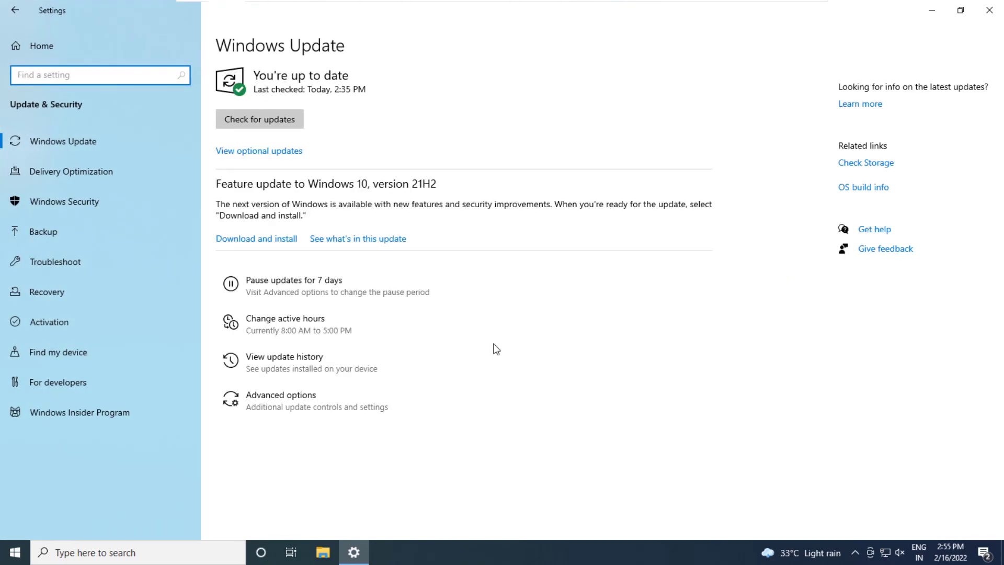
{"action": "left_click", "coordinate": [67, 262]}
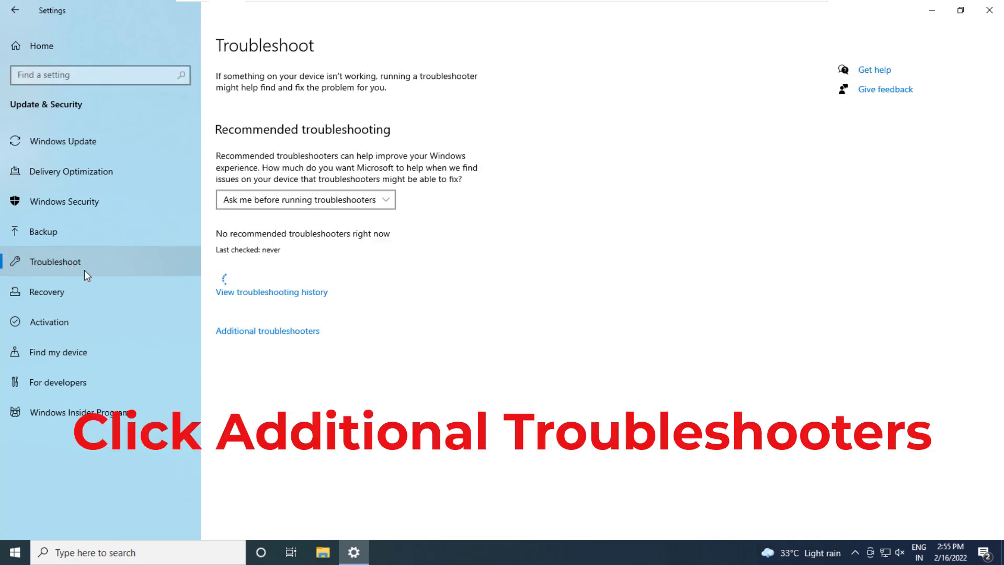
{"action": "left_click", "coordinate": [260, 331]}
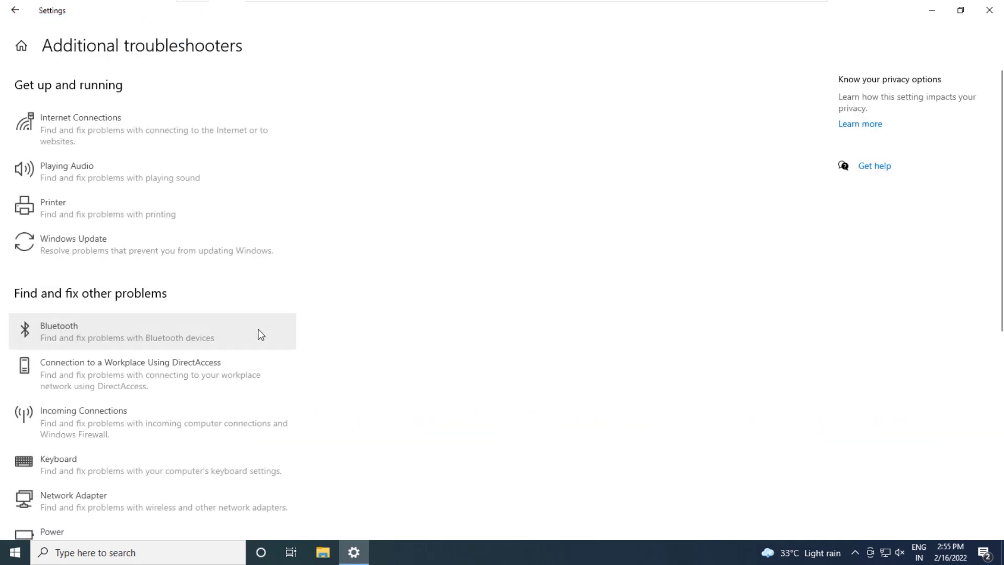
Run the Windows Store Apps troubleshooter and close its window when it finishes
{"action": "scroll", "coordinate": [260, 335], "scroll_direction": "down", "scroll_amount": 1}
{"action": "scroll", "coordinate": [260, 333], "scroll_direction": "down", "scroll_amount": 5}
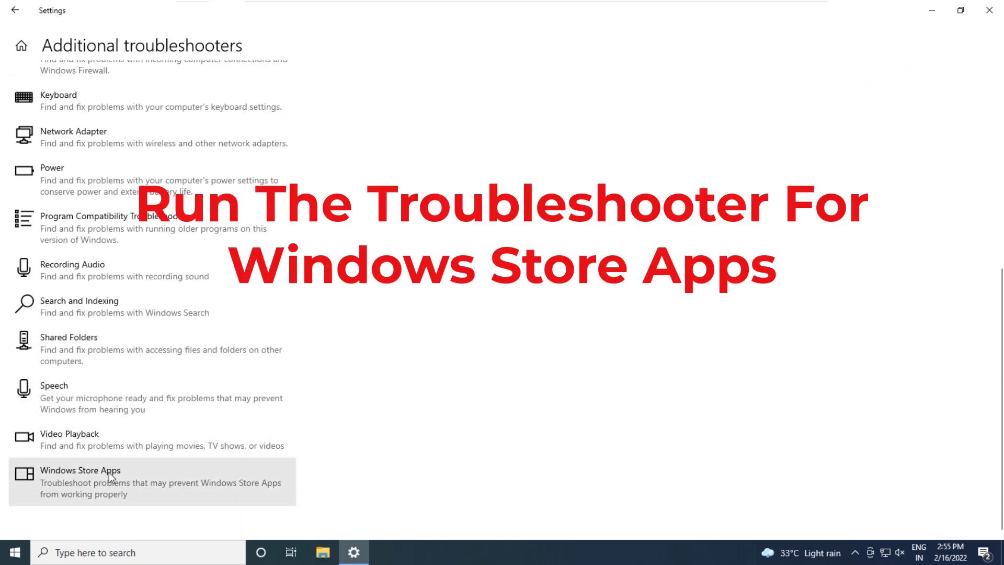
{"action": "left_click", "coordinate": [140, 472]}
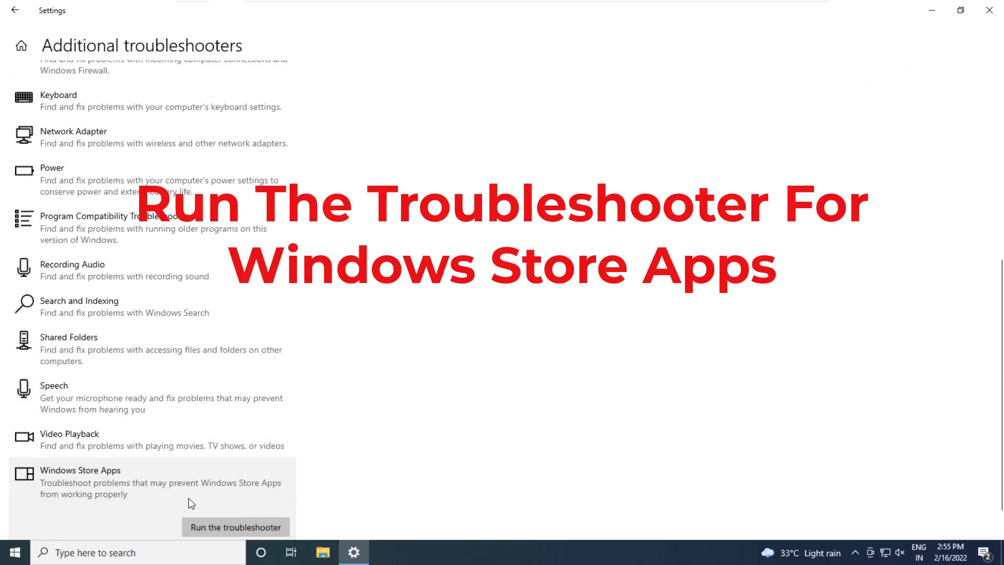
{"action": "left_click", "coordinate": [219, 521]}
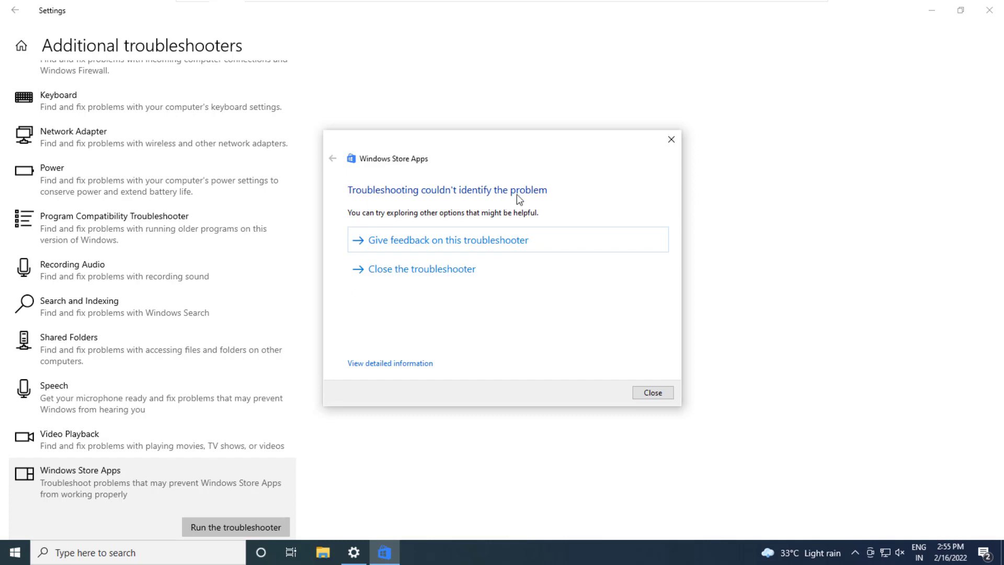
{"action": "left_click", "coordinate": [671, 140]}
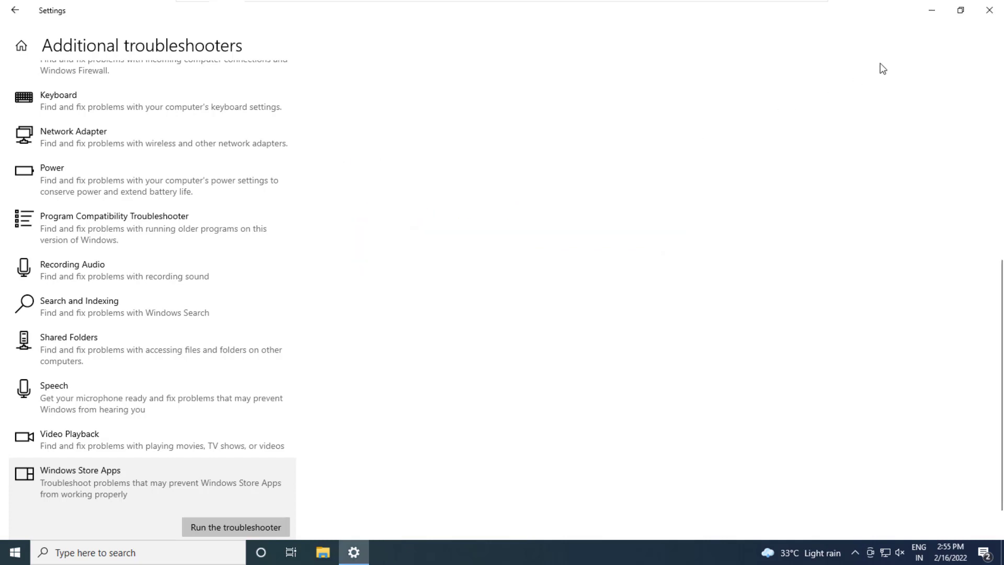
Close Settings, search for "powershell" and run Windows PowerShell as administrator, allowing it to make changes to the device
{"action": "left_click", "coordinate": [984, 16]}
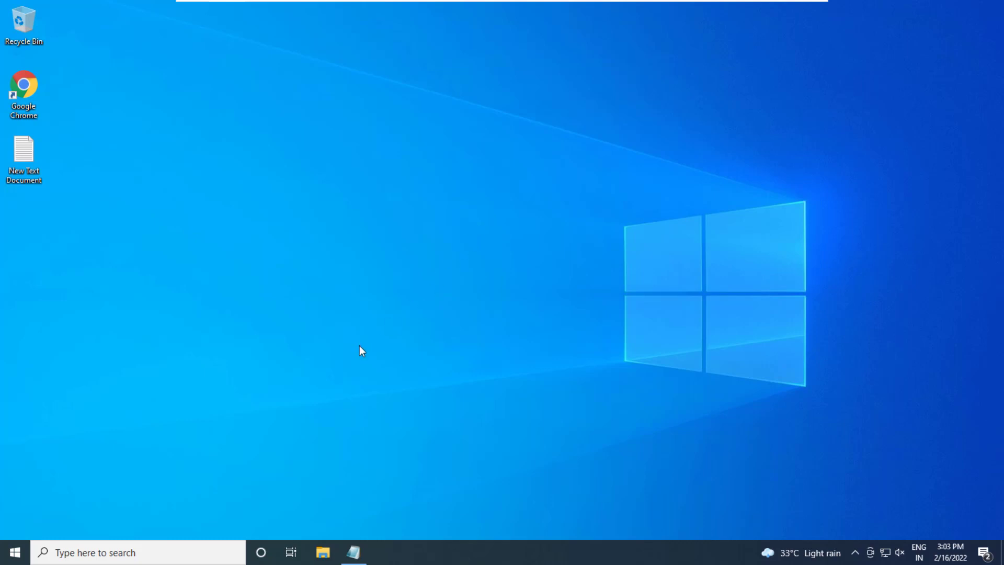
{"action": "left_click", "coordinate": [171, 546]}
{"action": "type", "text": "p"}
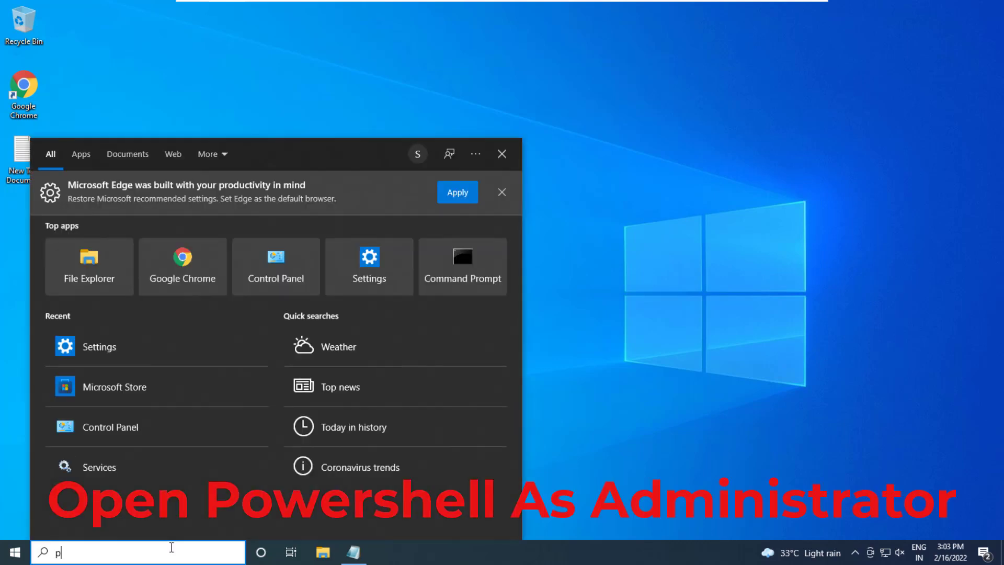
{"action": "type", "text": "owers"}
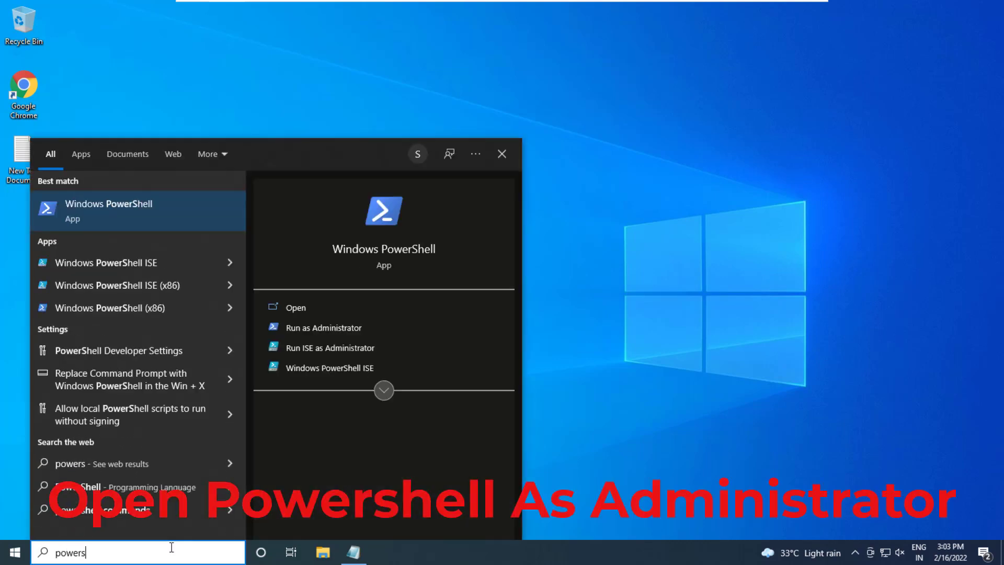
{"action": "type", "text": "hell"}
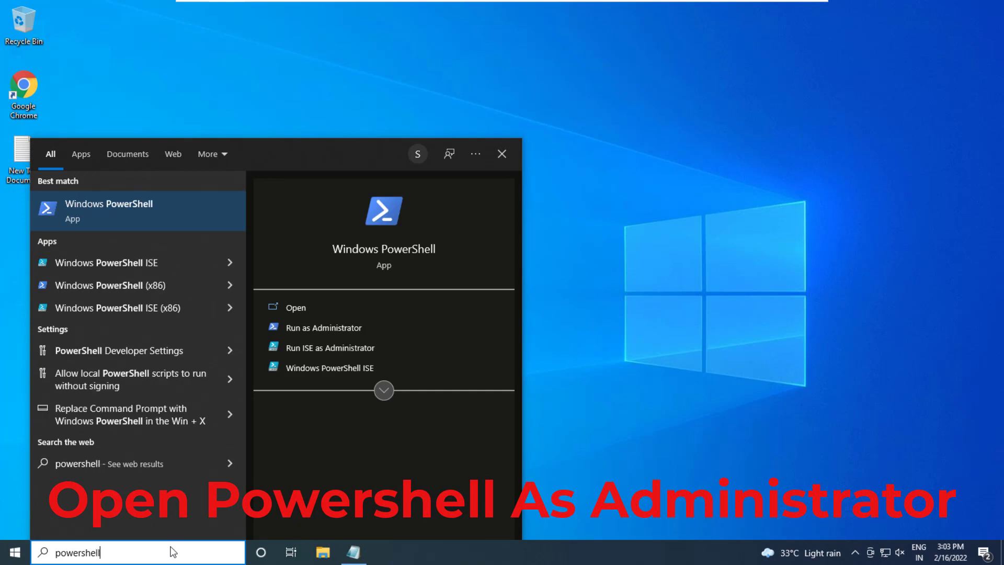
{"action": "right_click", "coordinate": [171, 209]}
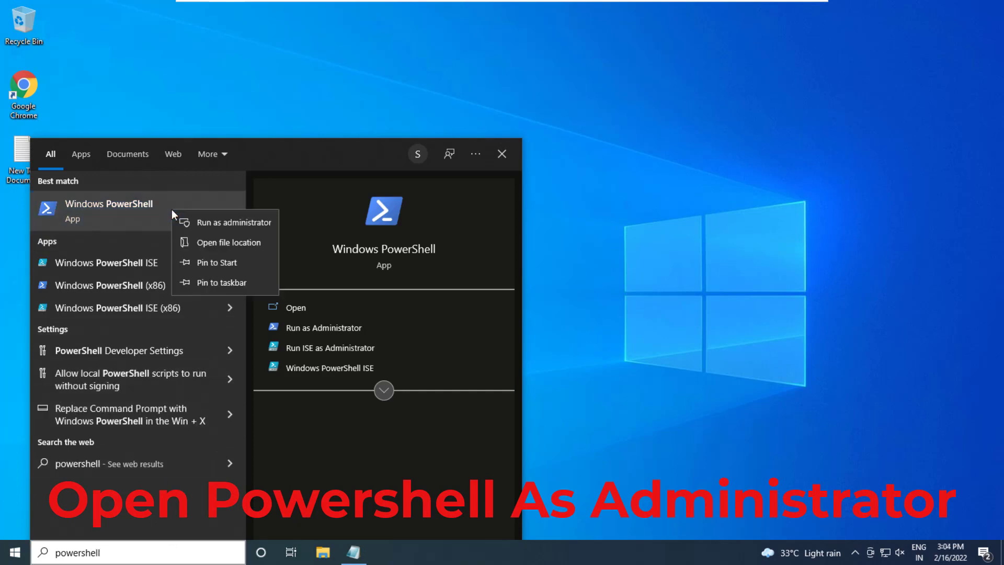
{"action": "left_click", "coordinate": [232, 222]}
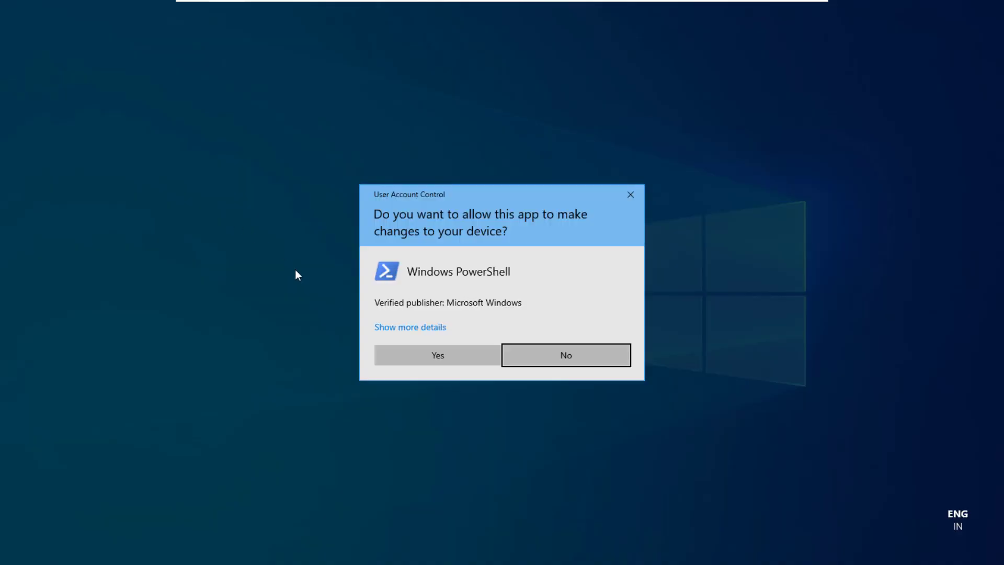
{"action": "left_click", "coordinate": [414, 354]}
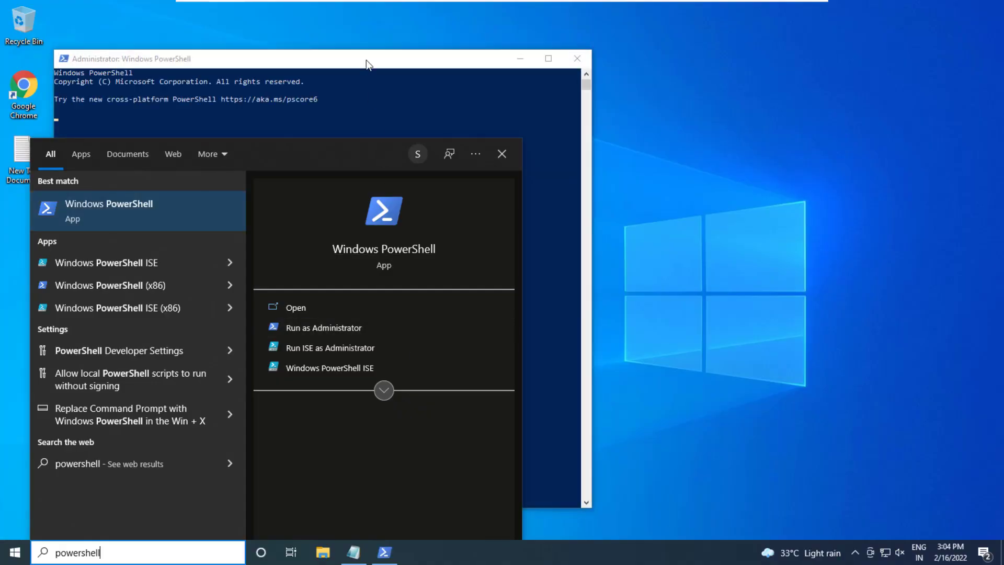
Run "Get-AppxPackage Microsoft.XboxGamingOverlay | Remove-AppxPackage" to uninstall Xbox Game Bar, and close PowerShell
{"action": "left_click", "coordinate": [368, 92]}
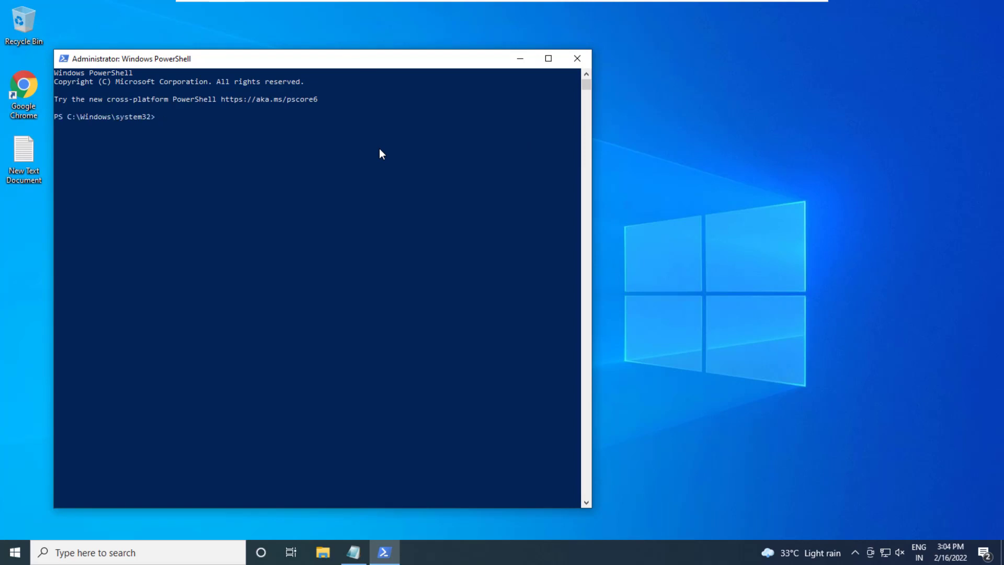
{"action": "type", "text": "Get-AppxPackage Microsoft.XboxGamingOverlay | Remove-AppxPackage"}
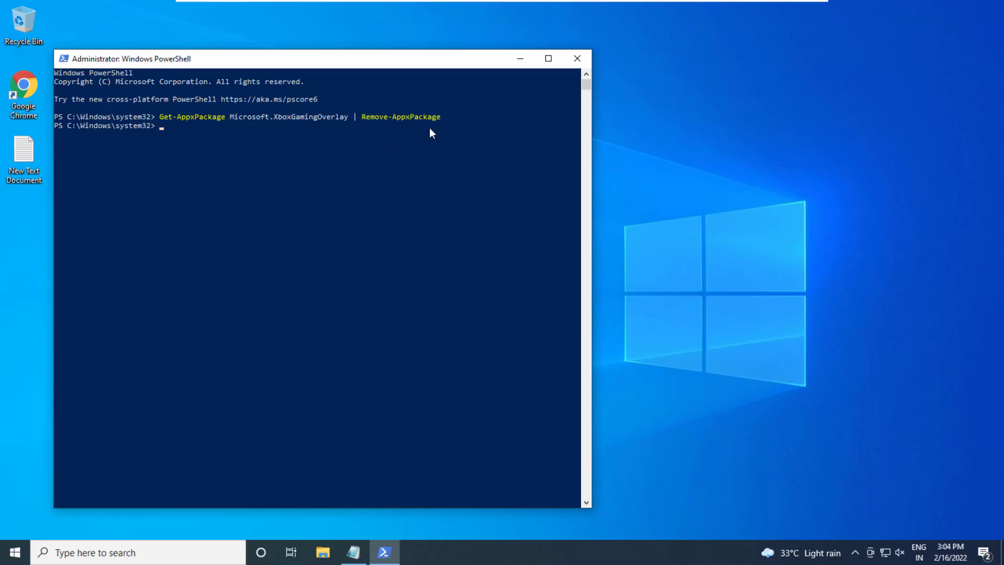
{"action": "left_click", "coordinate": [579, 60]}
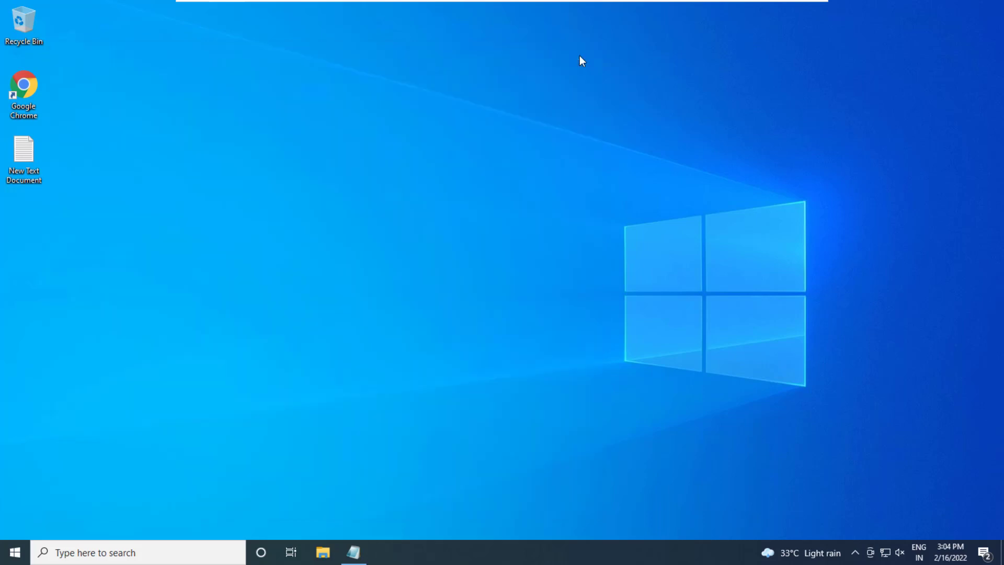
Search Windows for "micro" and open Microsoft Store
{"action": "left_click", "coordinate": [152, 546]}
{"action": "type", "text": "mi"}
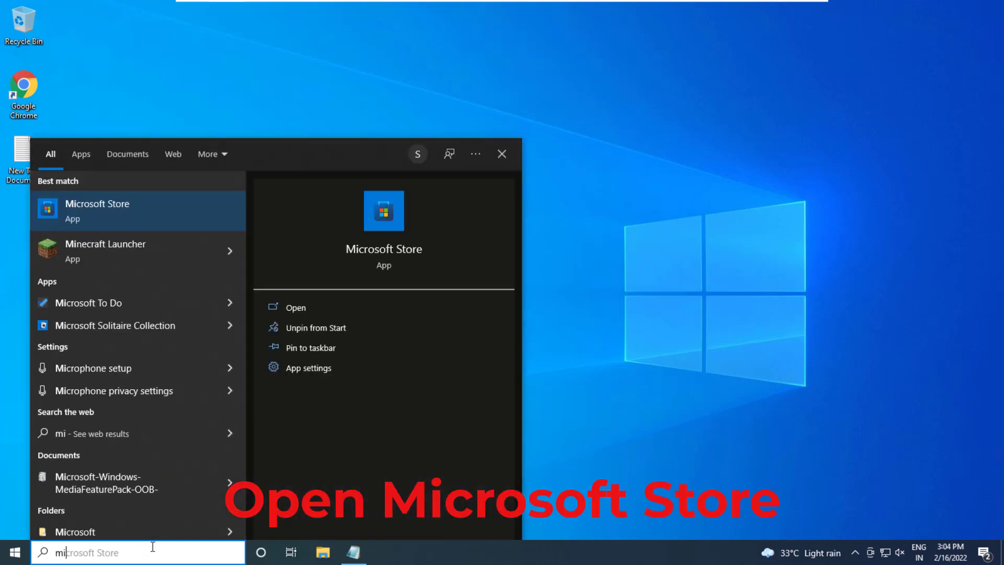
{"action": "type", "text": "cro"}
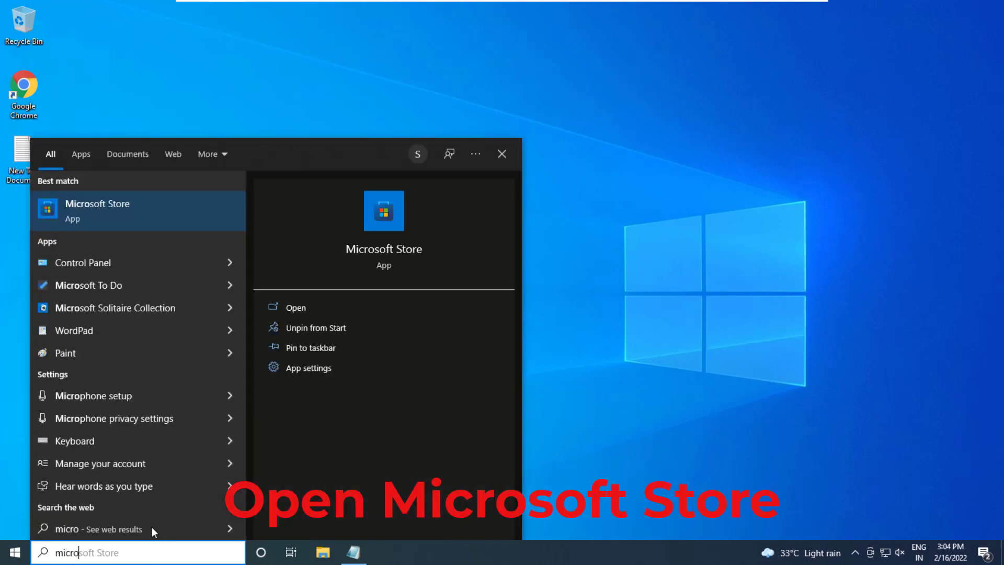
{"action": "left_click", "coordinate": [121, 214]}
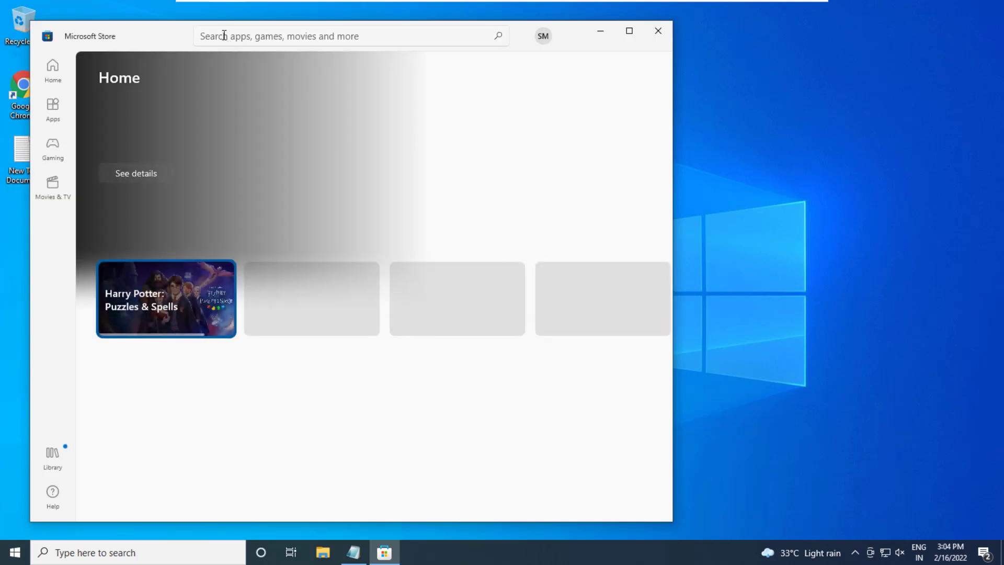
Search the store for "xbox game bar", reinstall Xbox Game Bar from its app page, and close the store
{"action": "left_click", "coordinate": [223, 35]}
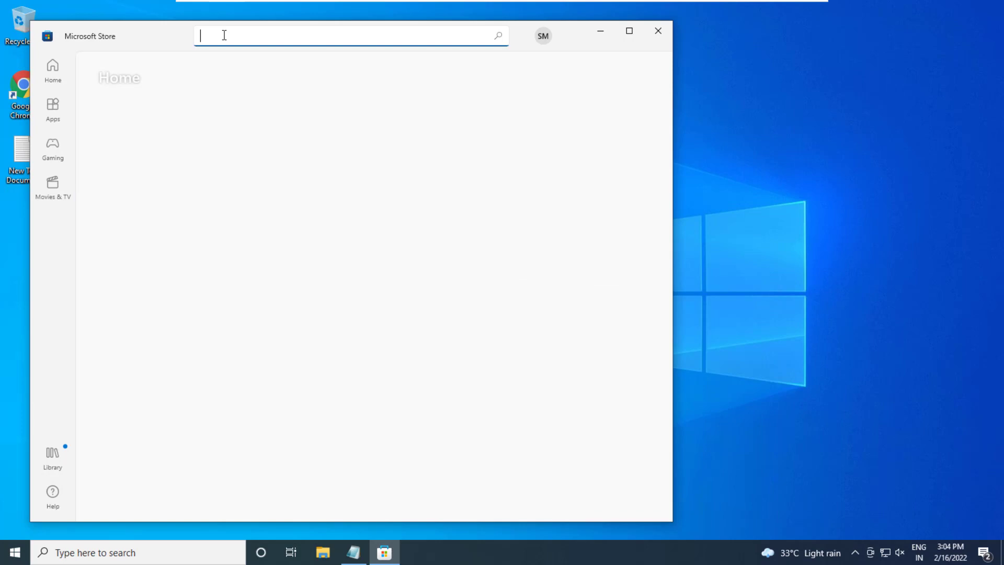
{"action": "type", "text": "xbox g"}
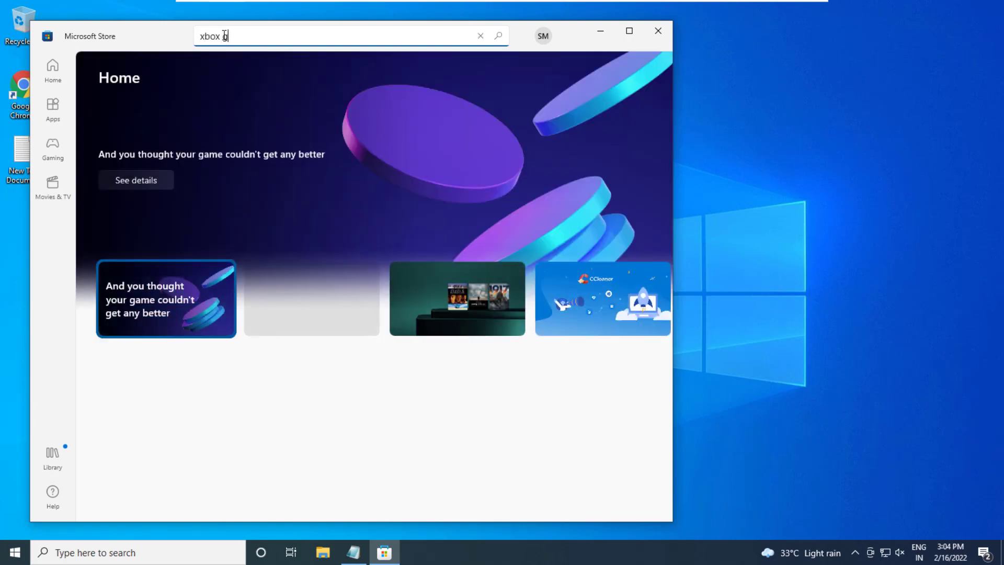
{"action": "type", "text": "am"}
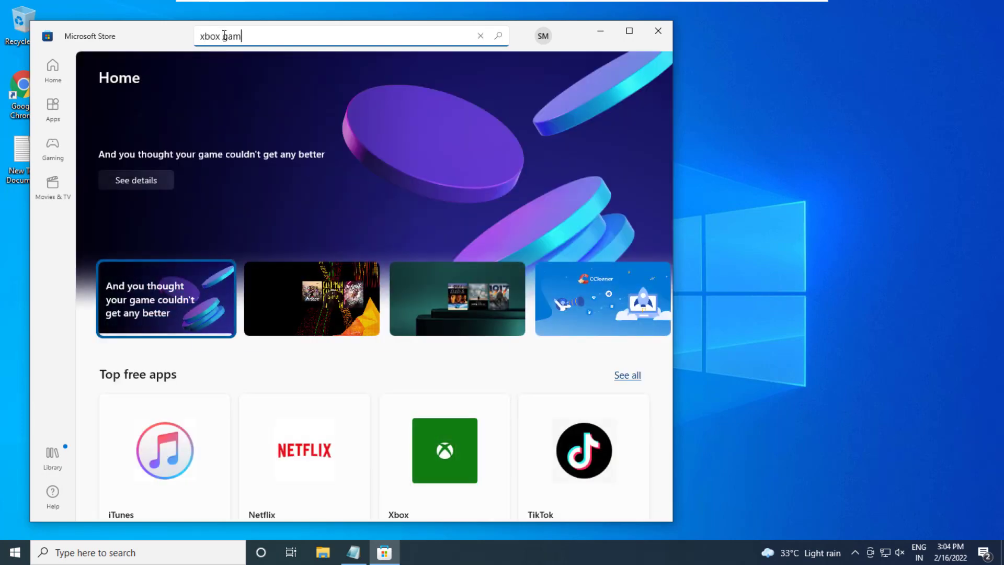
{"action": "type", "text": "e bar"}
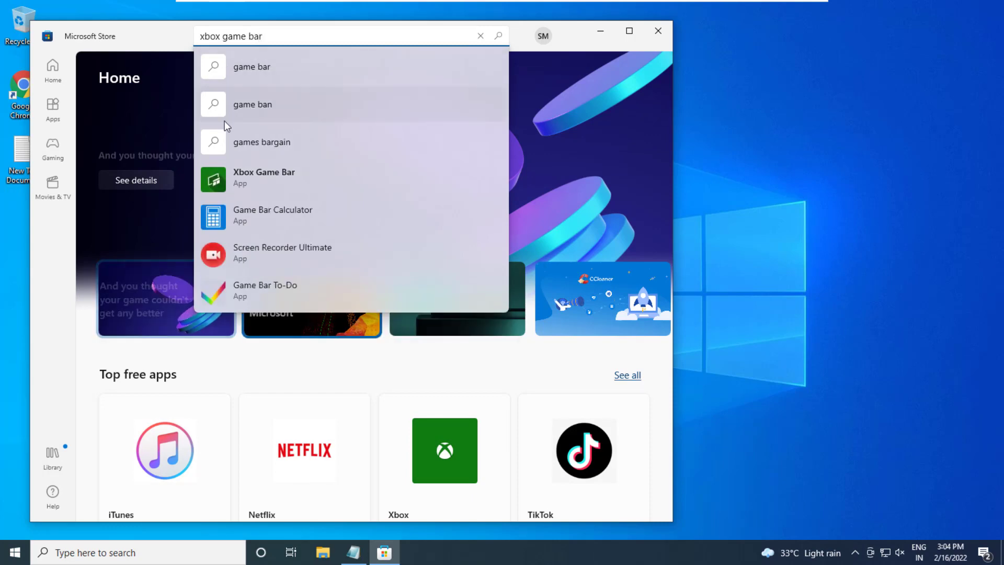
{"action": "left_click", "coordinate": [278, 176]}
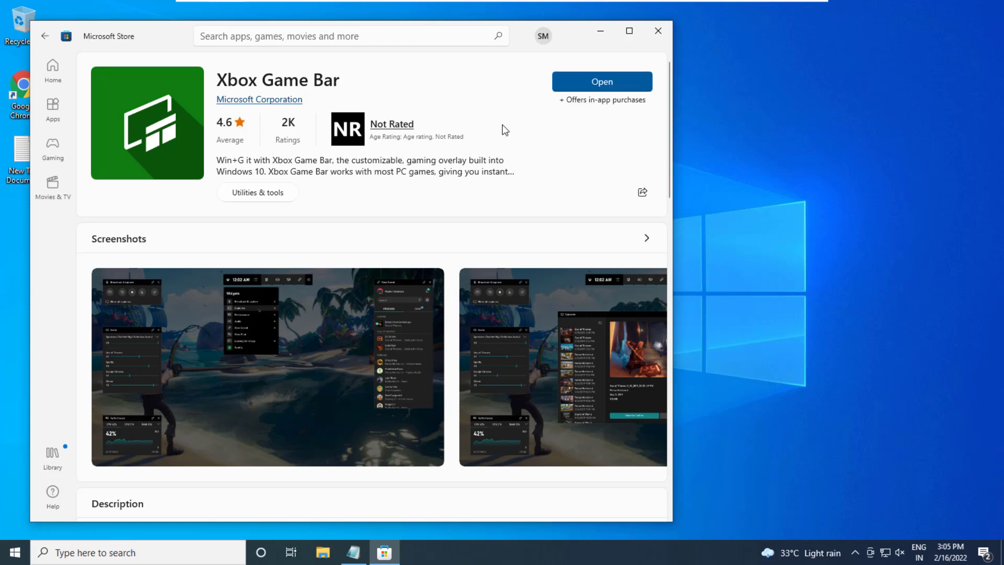
{"action": "left_click", "coordinate": [658, 33]}
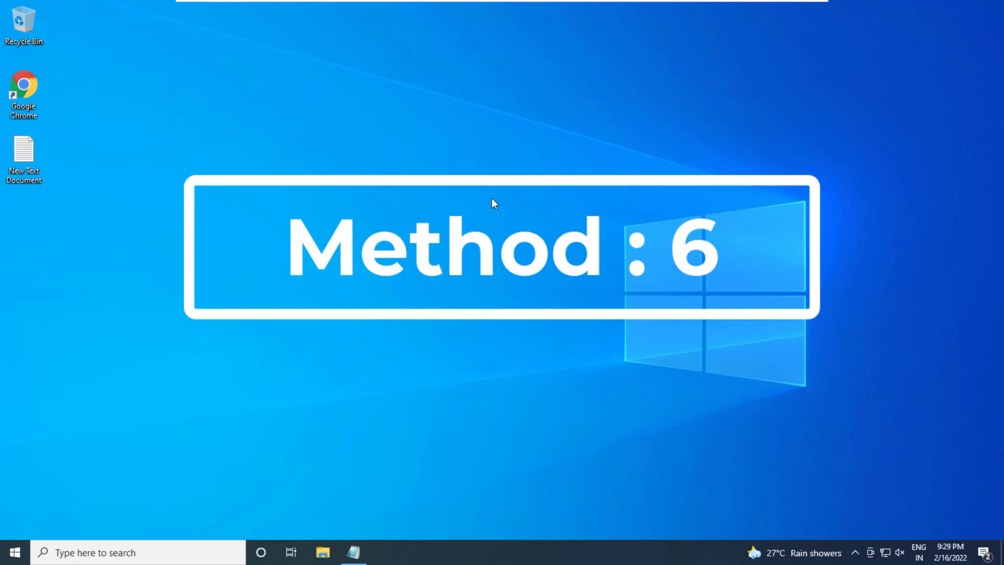
Open Settings, check the PC's system type on the About page under System, and close Settings
{"action": "left_click", "coordinate": [162, 545]}
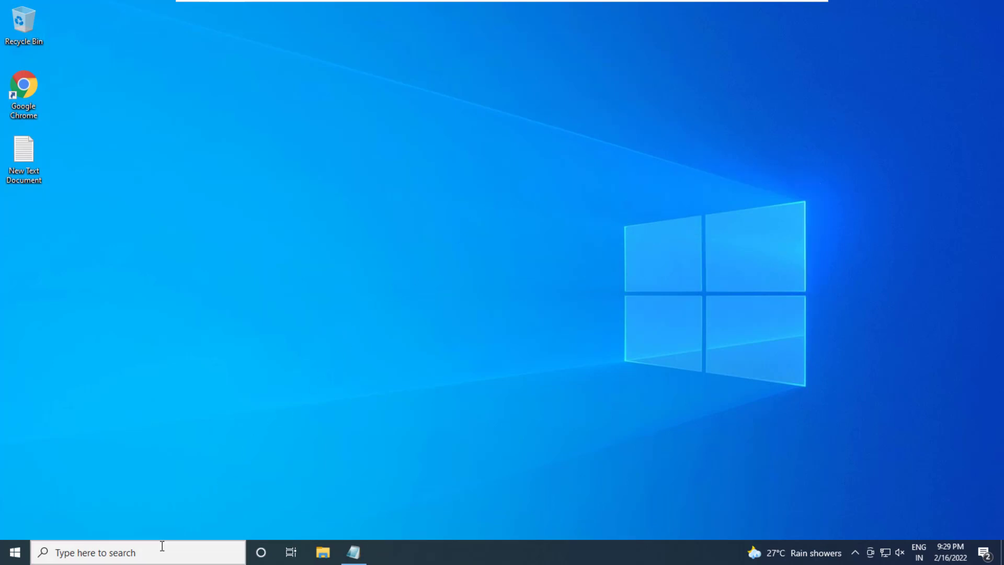
{"action": "type", "text": "sett"}
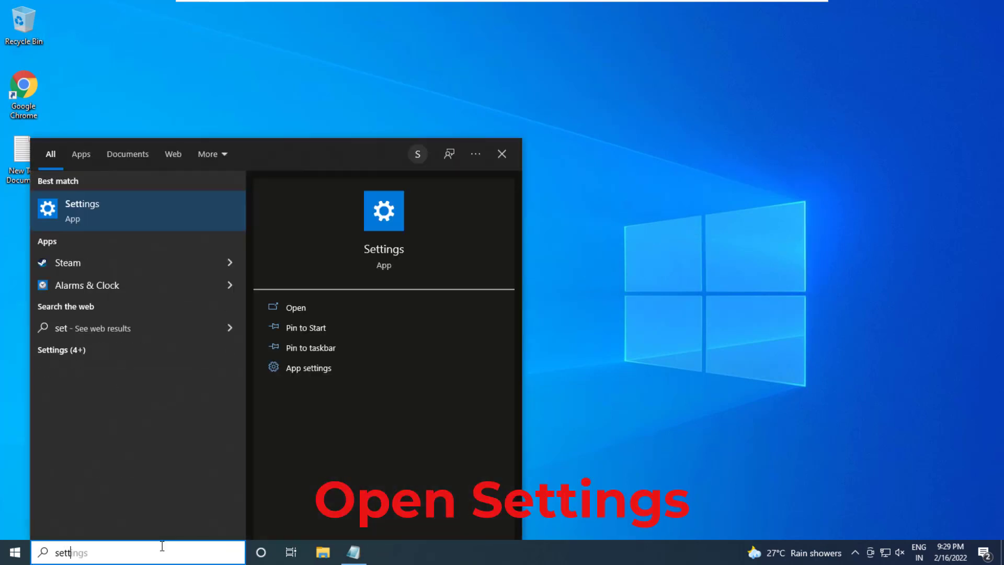
{"action": "type", "text": "ings"}
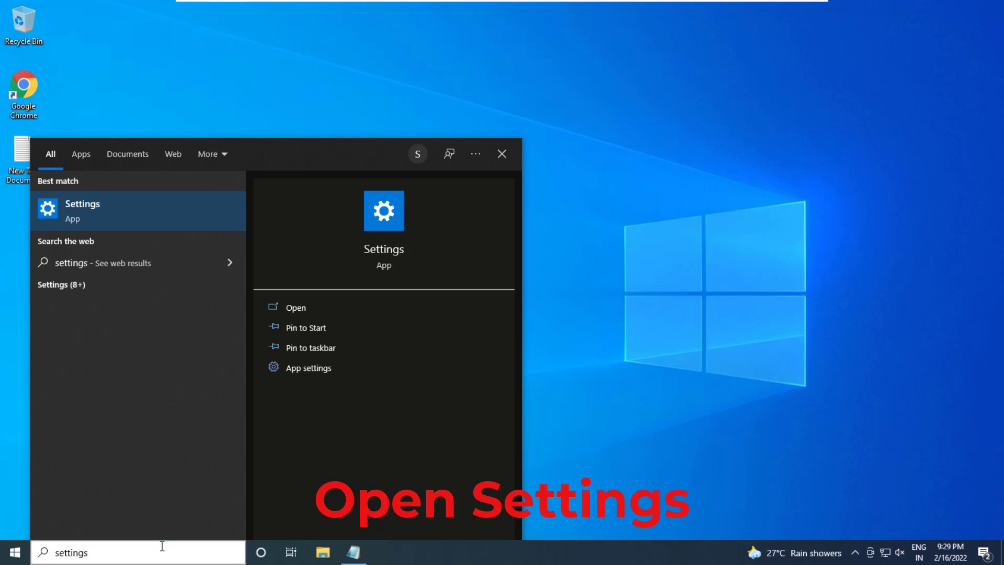
{"action": "key", "text": "Return"}
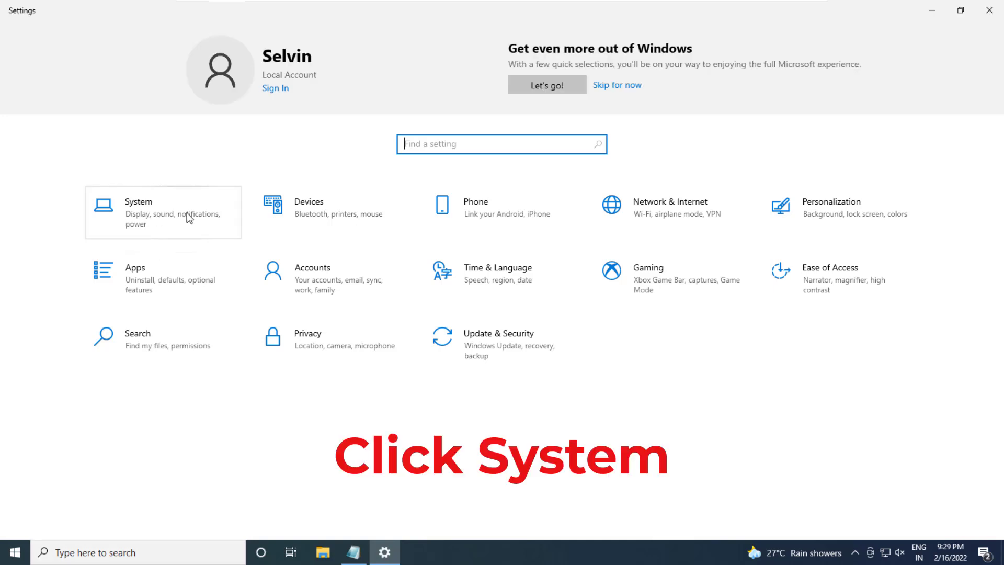
{"action": "left_click", "coordinate": [160, 217]}
{"action": "scroll", "coordinate": [151, 230], "scroll_direction": "down", "scroll_amount": 1}
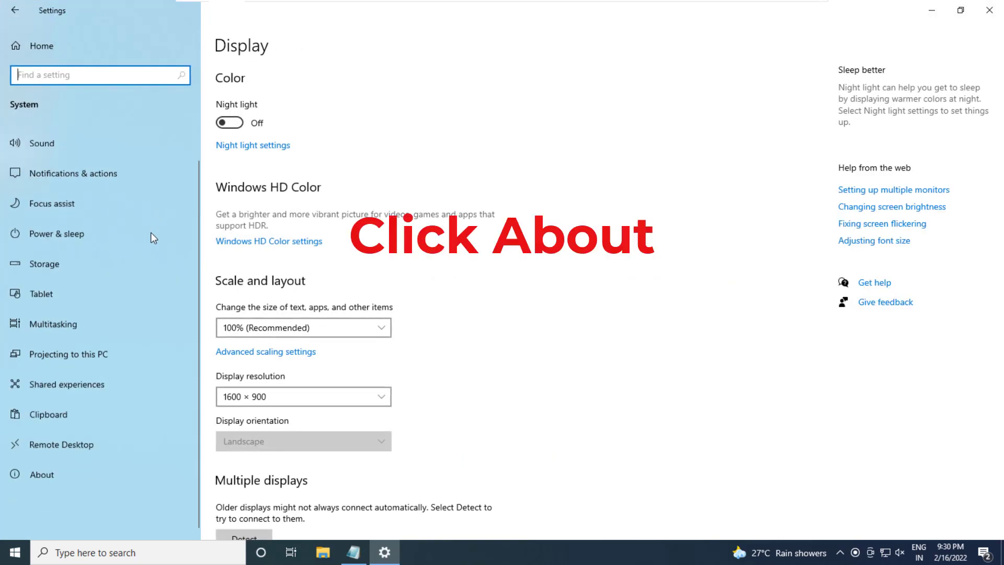
{"action": "left_click", "coordinate": [62, 472]}
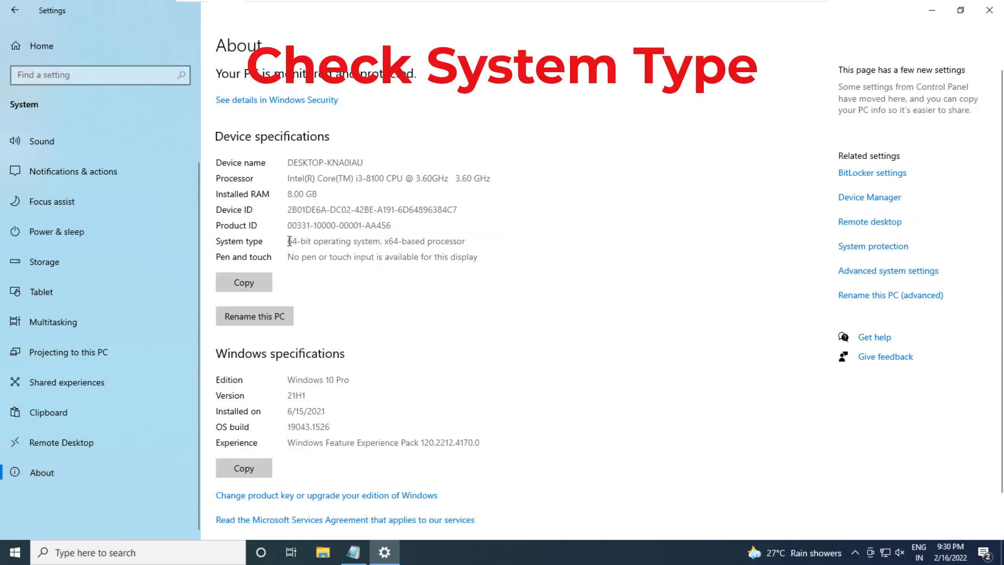
{"action": "left_click_drag", "start_coordinate": [288, 242], "coordinate": [380, 242]}
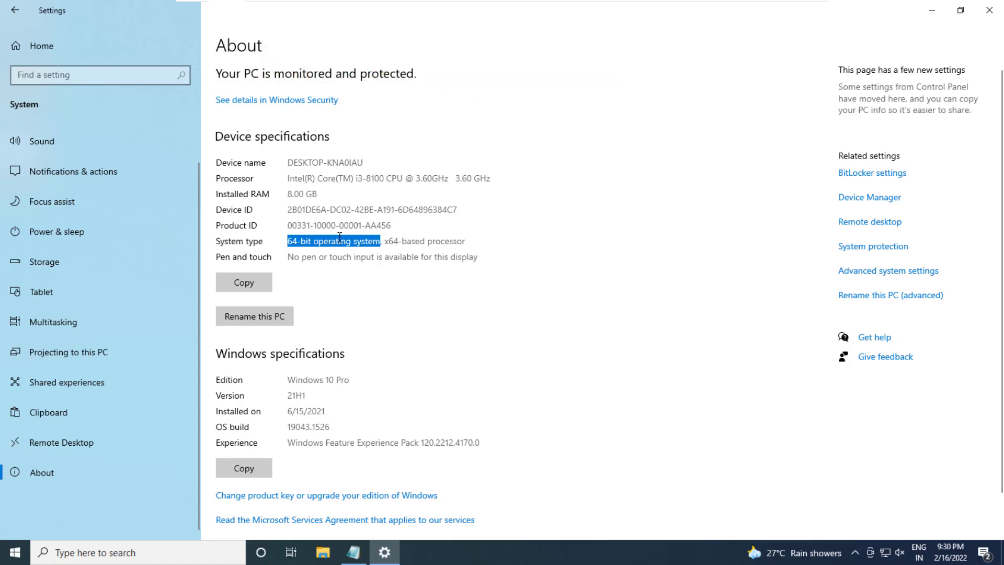
{"action": "left_click", "coordinate": [990, 11]}
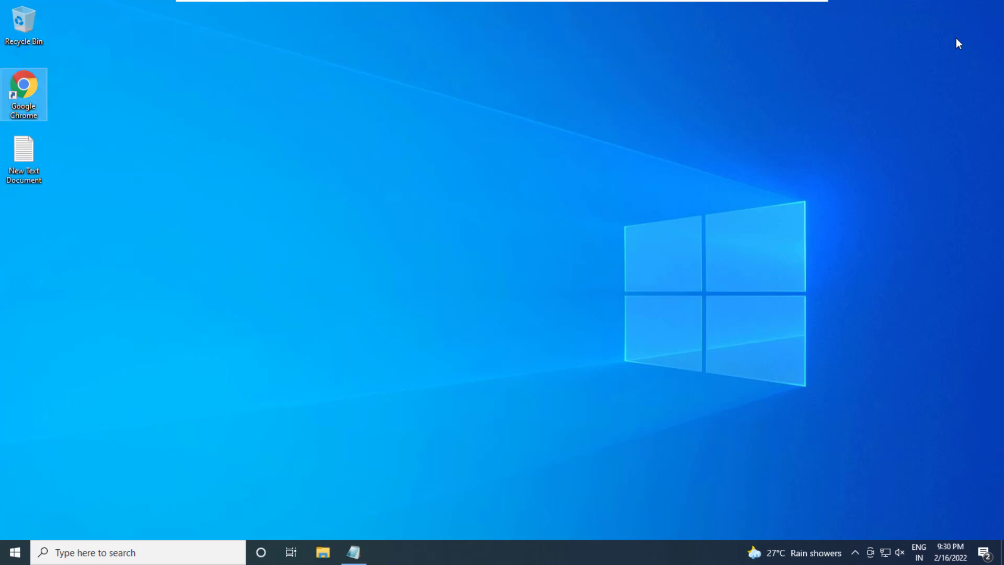
Copy the microsoft.com download link from the open Notepad note and minimize Notepad
{"action": "left_click", "coordinate": [354, 552]}
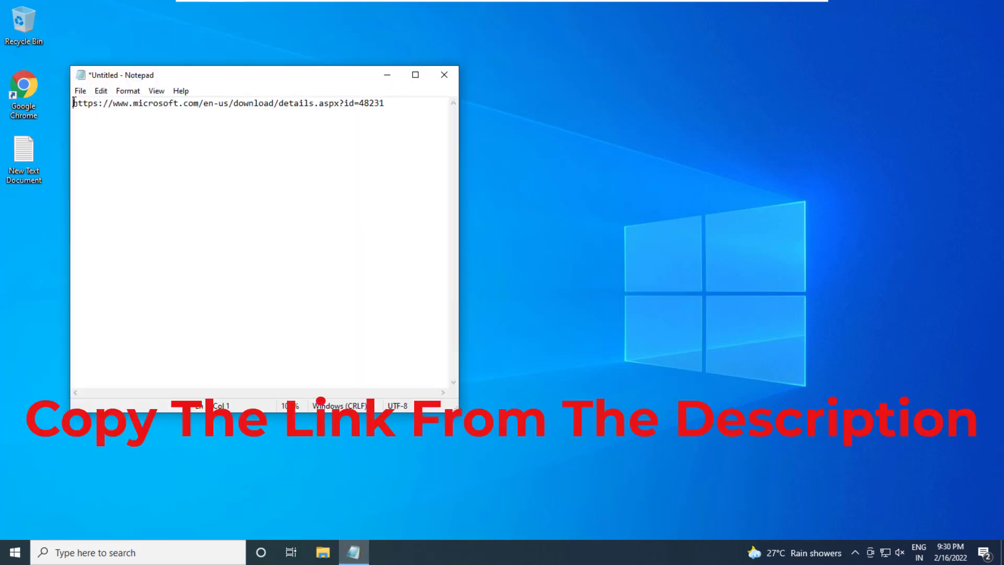
{"action": "left_click_drag", "start_coordinate": [73, 103], "coordinate": [385, 98]}
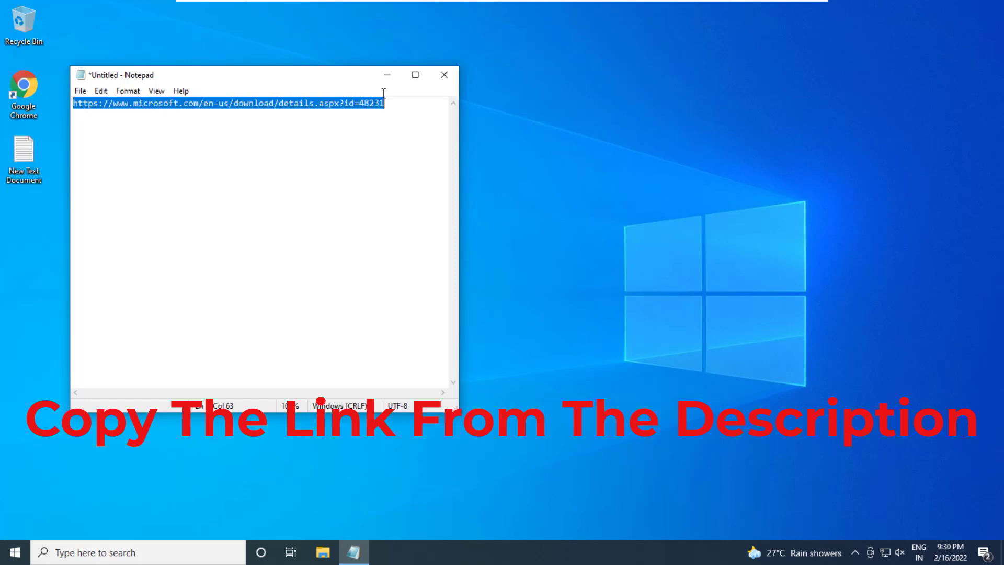
{"action": "right_click", "coordinate": [368, 111]}
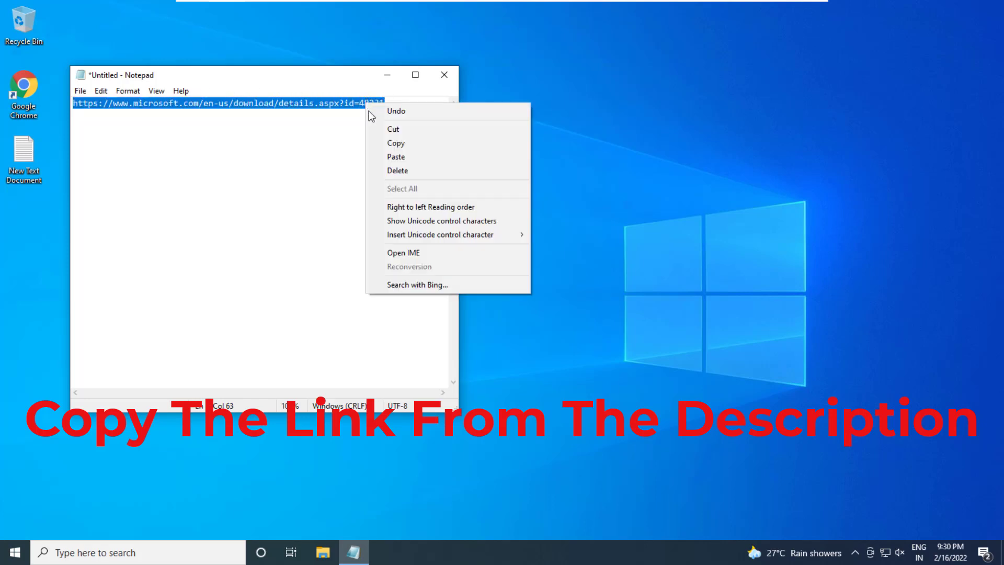
{"action": "left_click", "coordinate": [395, 145]}
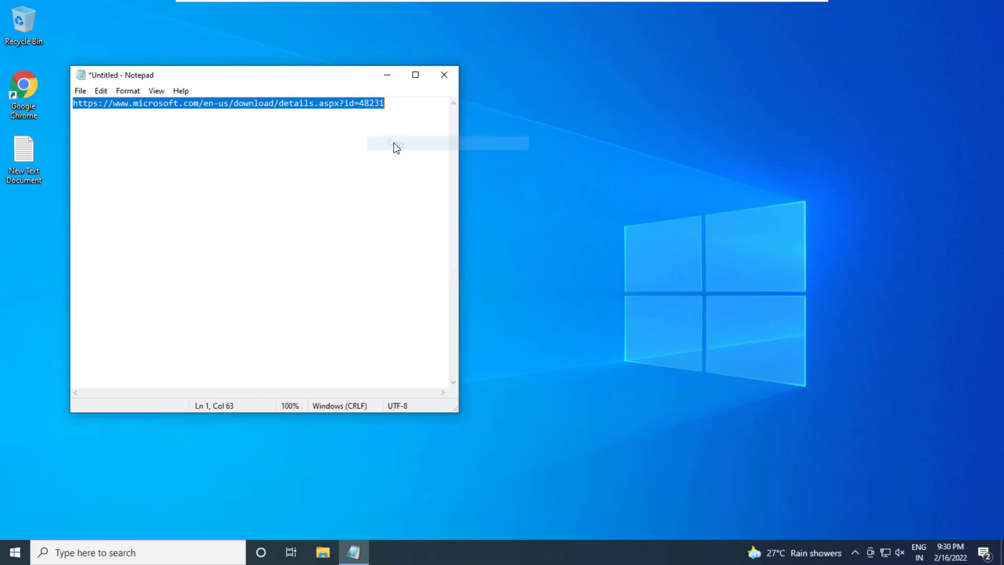
{"action": "left_click", "coordinate": [387, 75]}
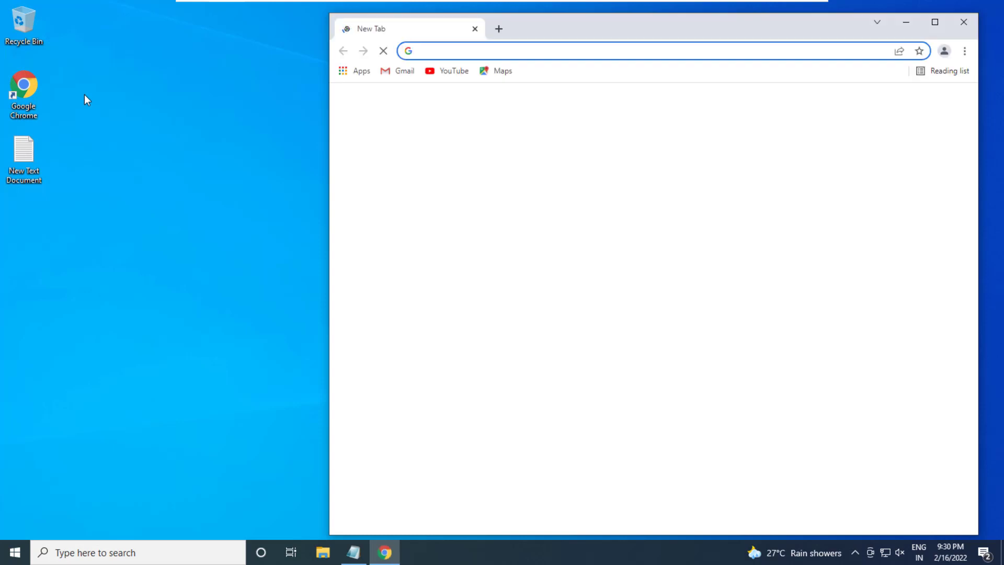
Open the copied link in Google Chrome and go to the download section for the Windows 10 Media Feature Pack
{"action": "right_click", "coordinate": [444, 50]}
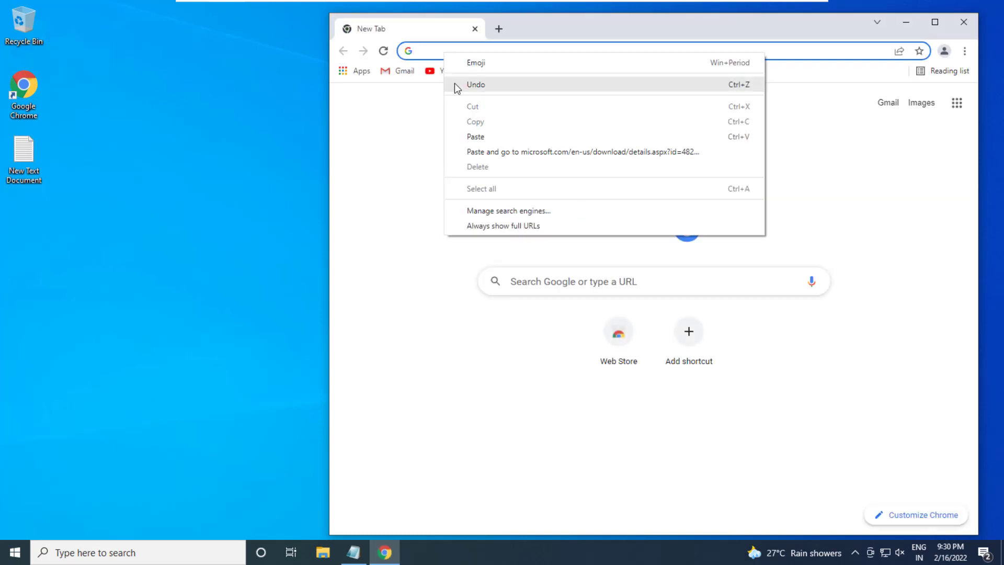
{"action": "left_click", "coordinate": [499, 151]}
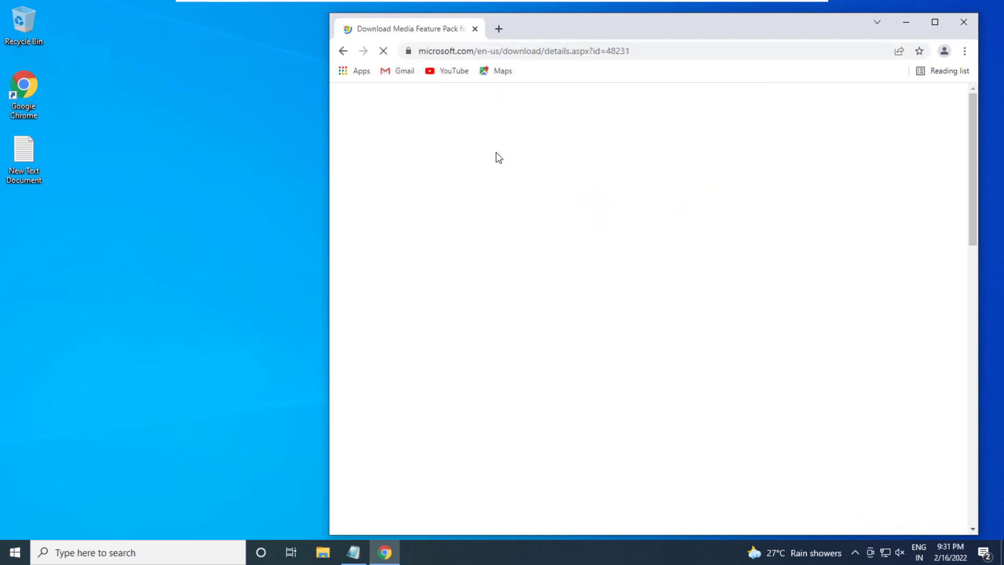
{"action": "scroll", "coordinate": [499, 157], "scroll_direction": "down", "scroll_amount": 8}
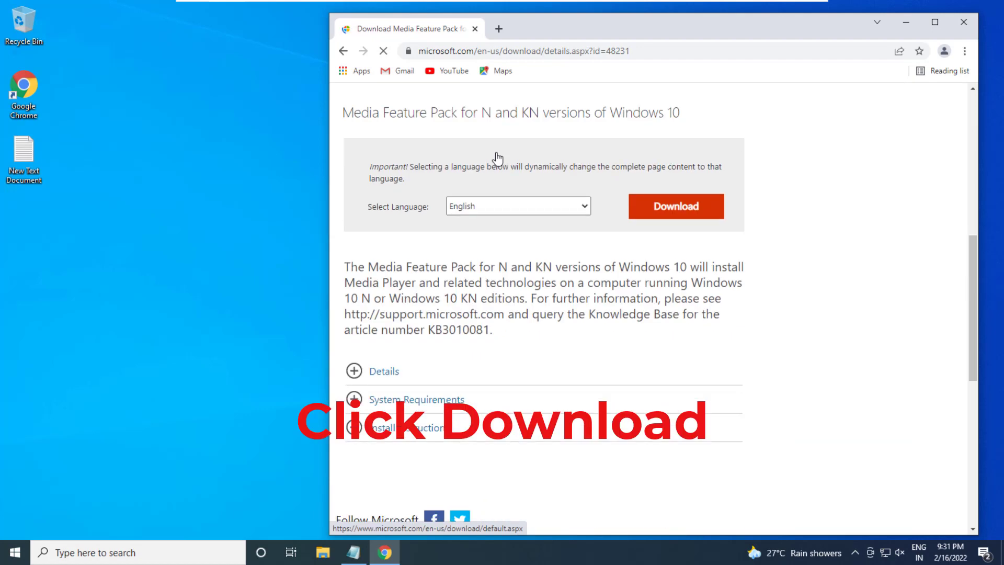
Download the 64-bit Media Feature Pack file, Microsoft-Windows-MediaFeaturePack-OOB-Package_x64.msu, in English
{"action": "left_click", "coordinate": [680, 208]}
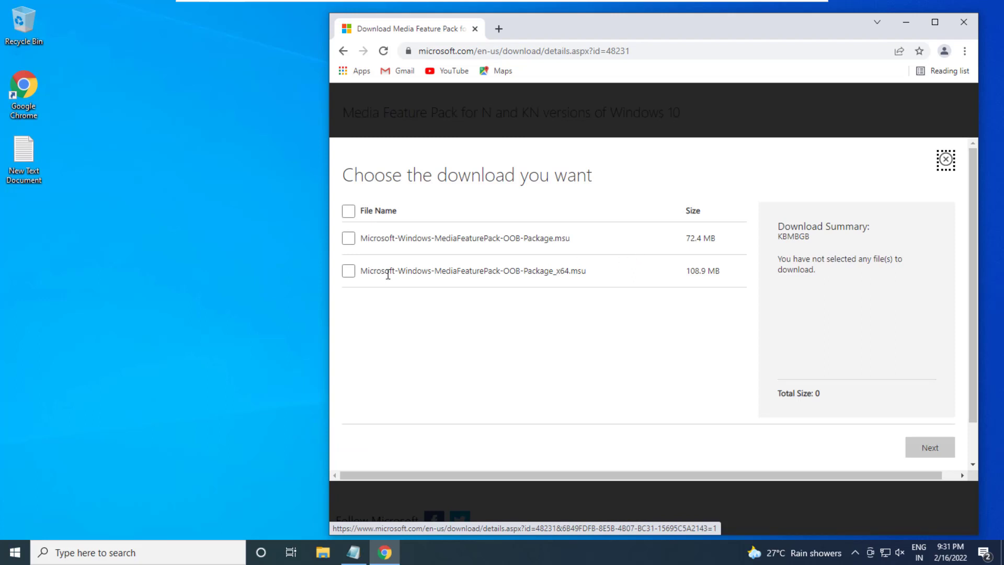
{"action": "left_click", "coordinate": [348, 271]}
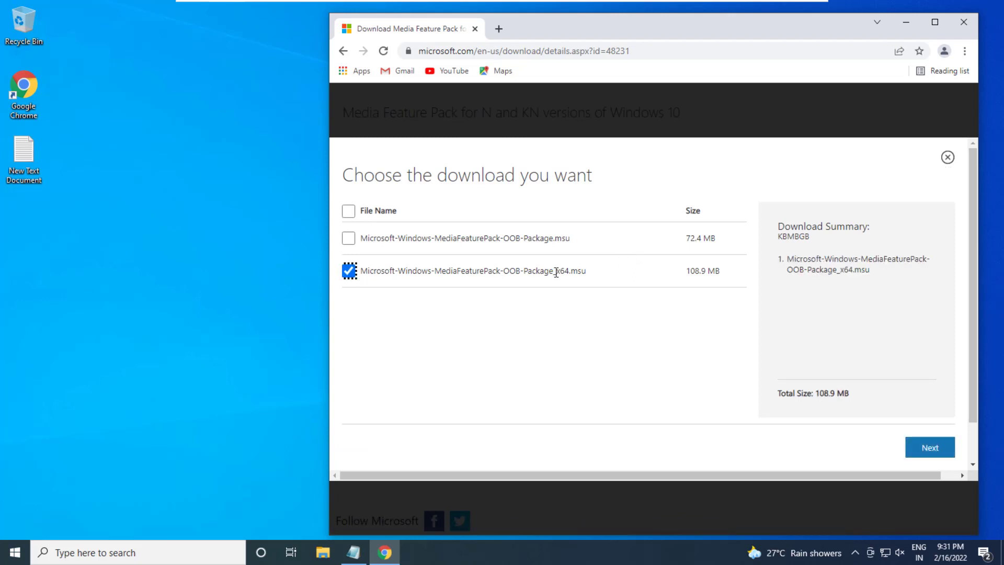
{"action": "left_click_drag", "start_coordinate": [556, 271], "coordinate": [569, 273]}
{"action": "left_click", "coordinate": [938, 453]}
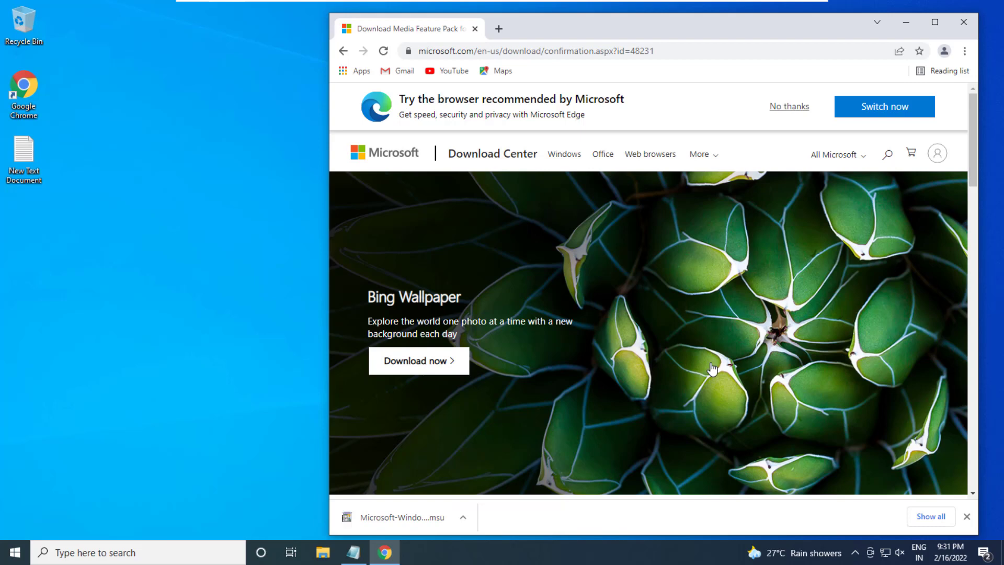
Run the downloaded .msu package, install Feature Pack for Windows (KB3010081) with its license terms accepted, and restart the computer
{"action": "left_click", "coordinate": [408, 511]}
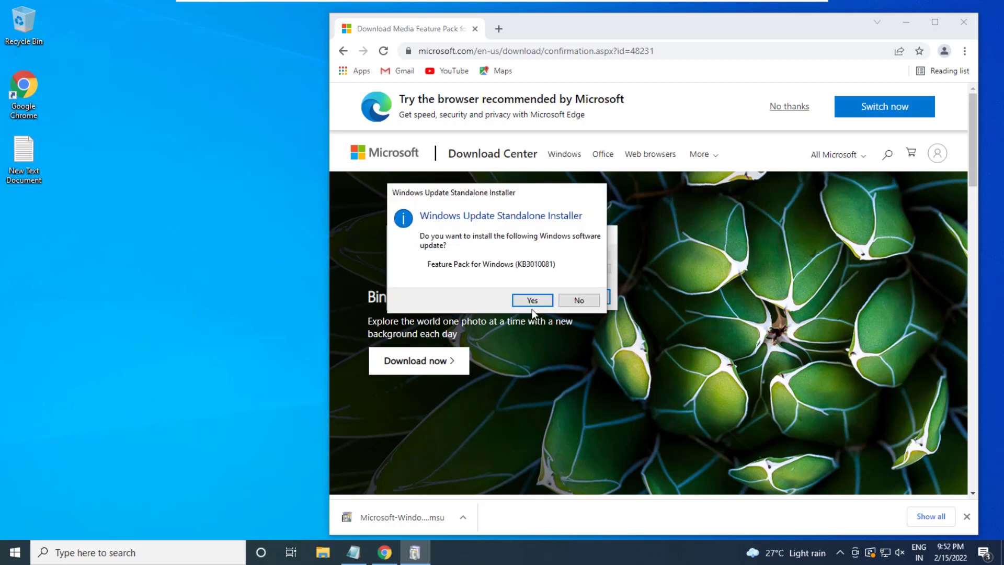
{"action": "left_click", "coordinate": [532, 300]}
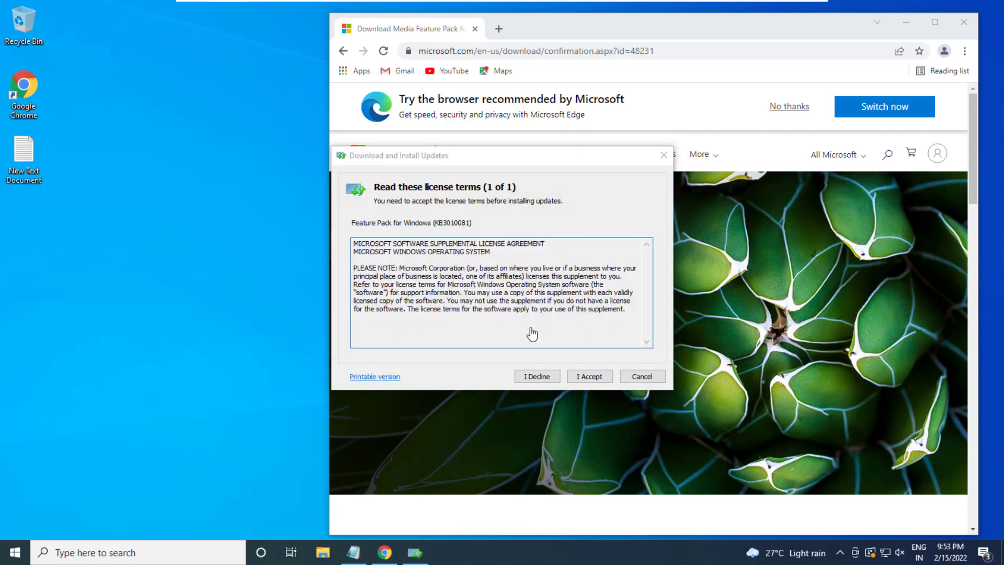
{"action": "left_click", "coordinate": [581, 377]}
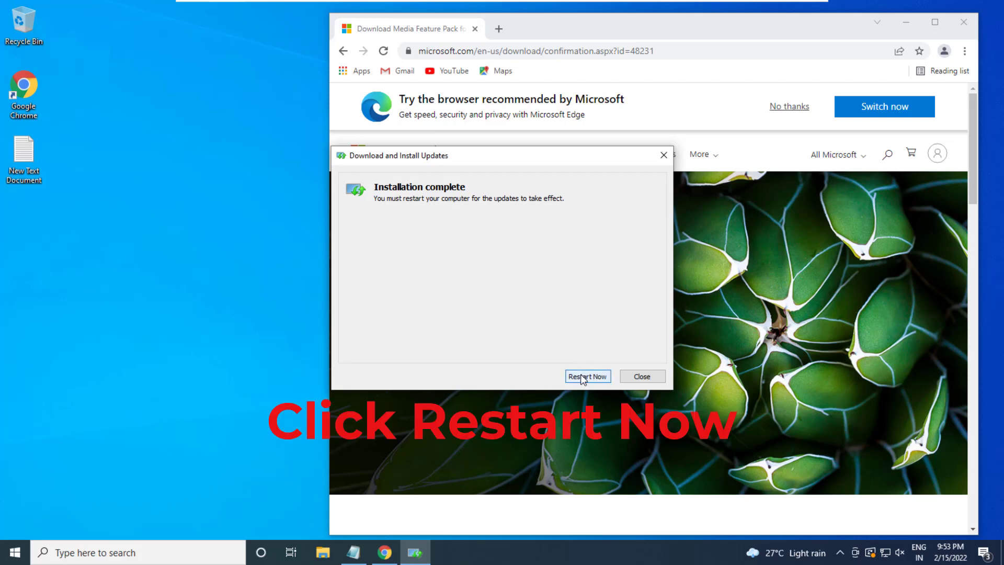
{"action": "left_click", "coordinate": [588, 376]}
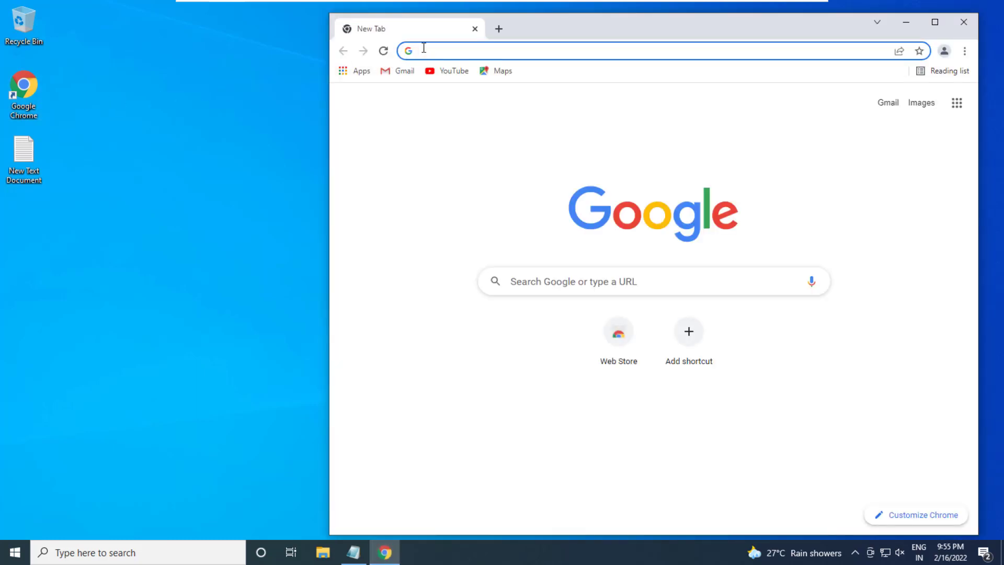
Search Google for "game dvr config.exe download" in Chrome
{"action": "type", "text": "game"}
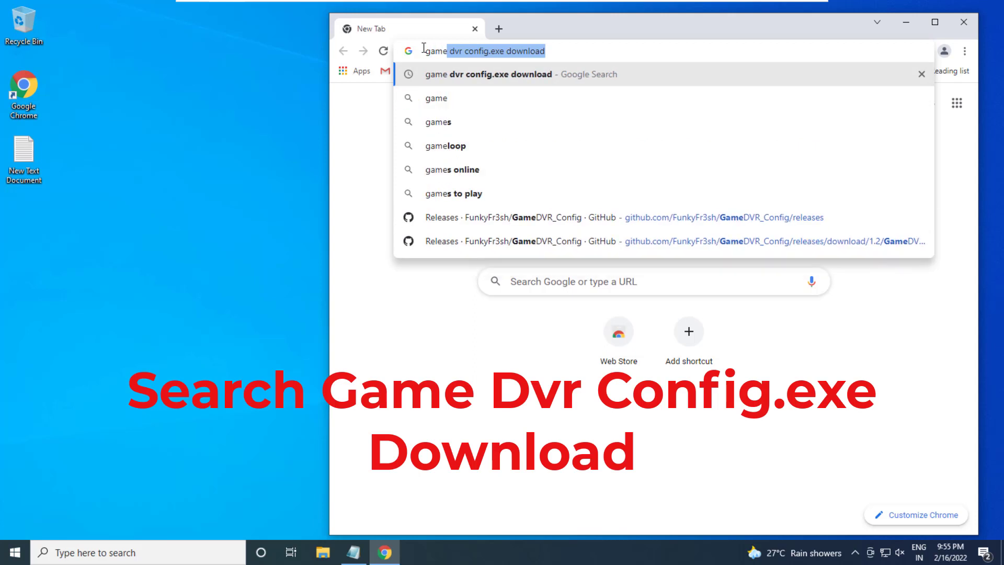
{"action": "type", "text": " dvr"}
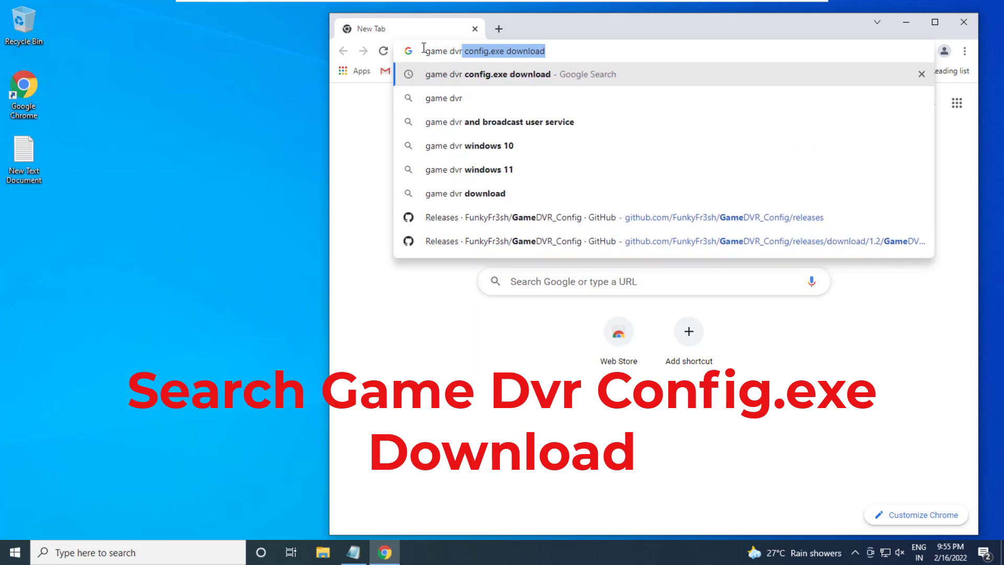
{"action": "type", "text": " confi"}
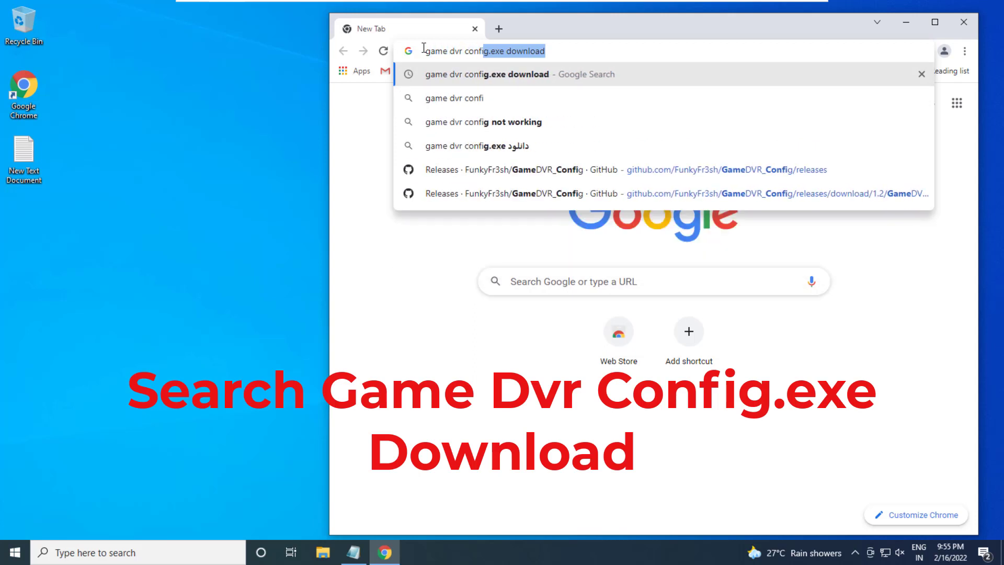
{"action": "type", "text": "g.e"}
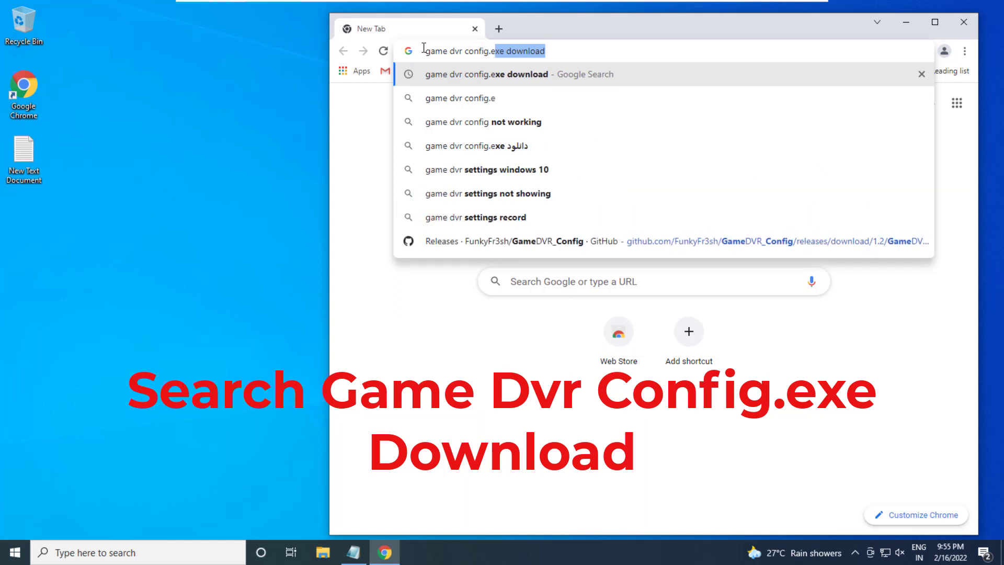
{"action": "type", "text": "xe d"}
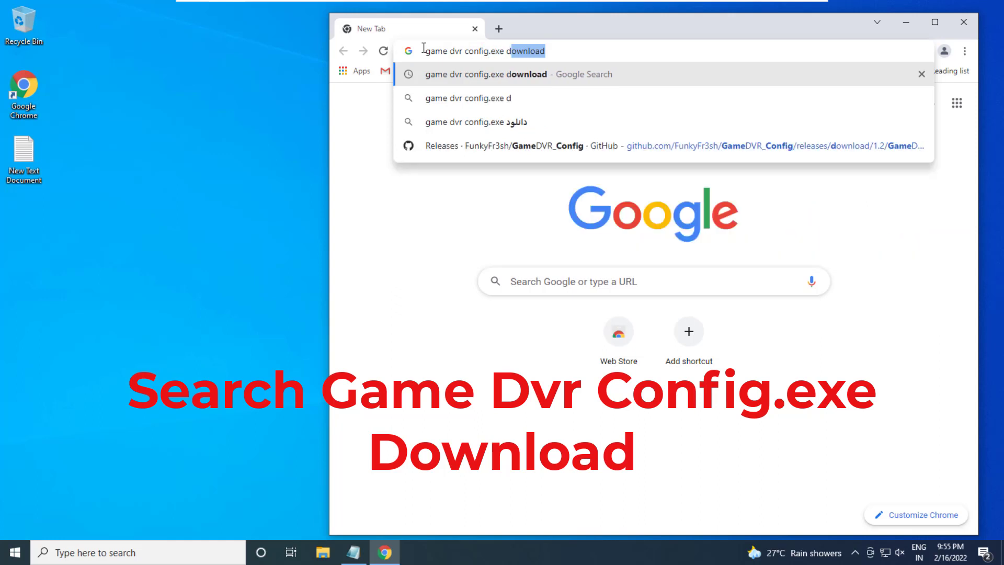
{"action": "type", "text": "ownload"}
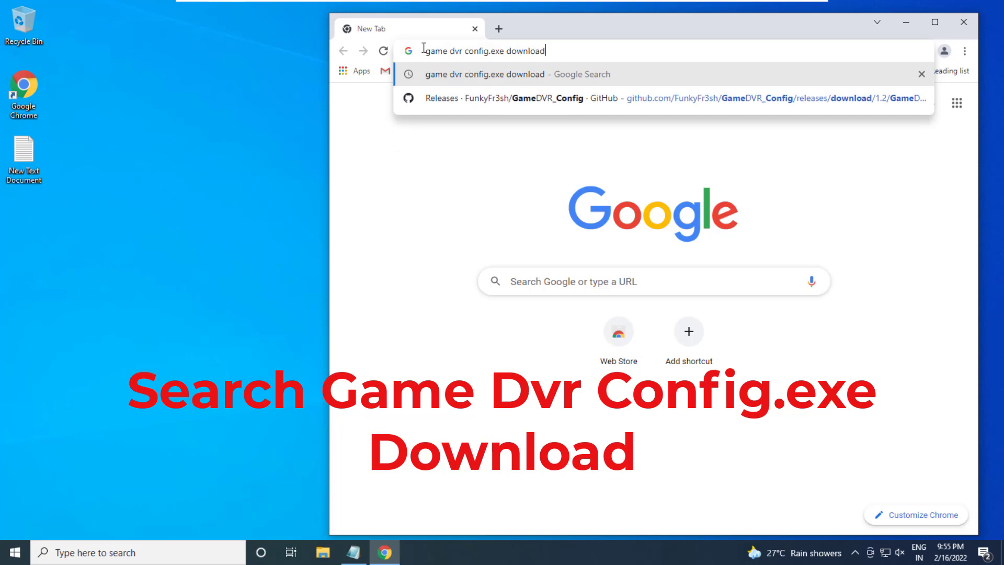
{"action": "key", "text": "Return"}
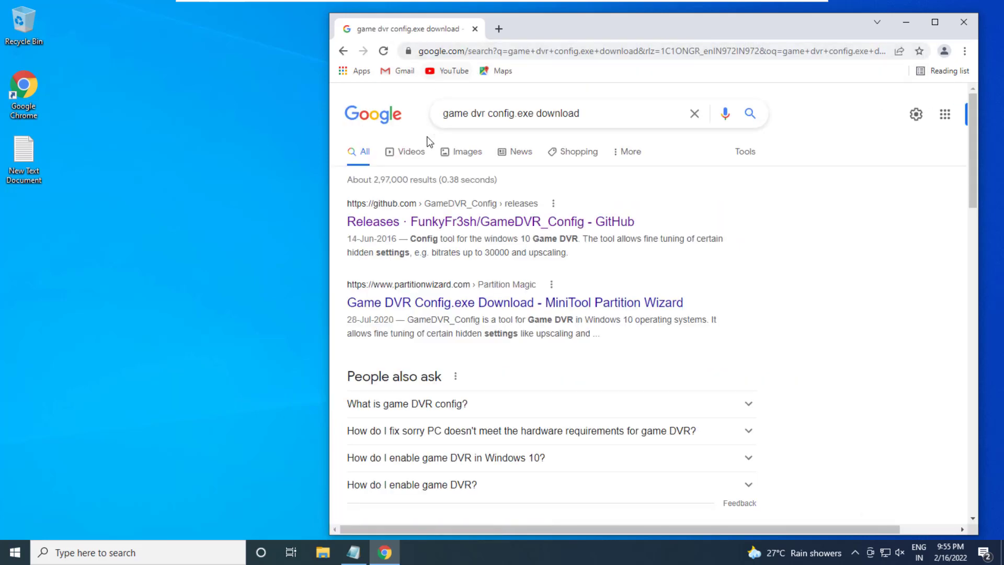
Open the GameDVR_Config releases page on GitHub and download GameDVR_Config.exe from the release assets
{"action": "left_click", "coordinate": [458, 223]}
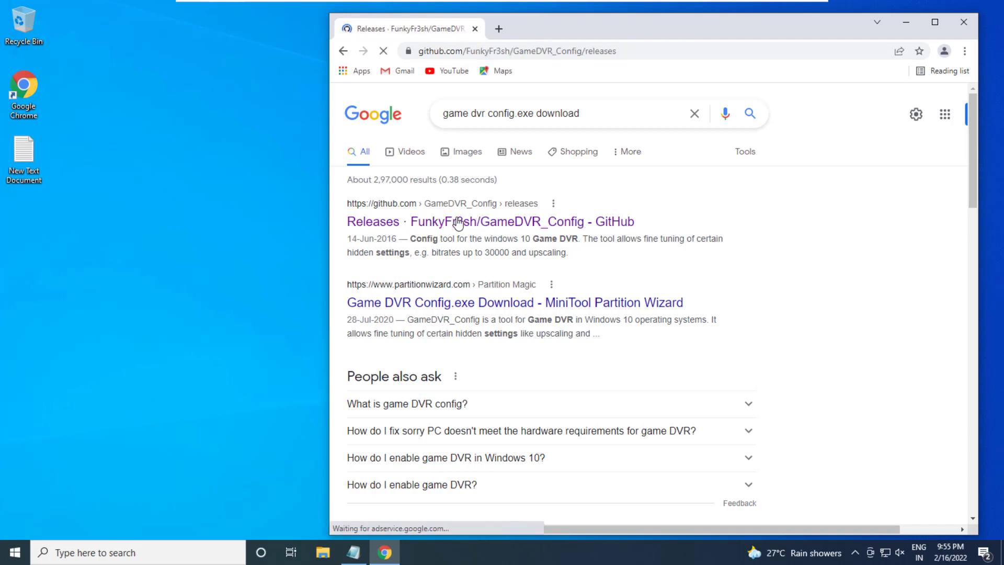
{"action": "scroll", "coordinate": [458, 222], "scroll_direction": "down", "scroll_amount": 4}
{"action": "scroll", "coordinate": [458, 223], "scroll_direction": "down", "scroll_amount": 6}
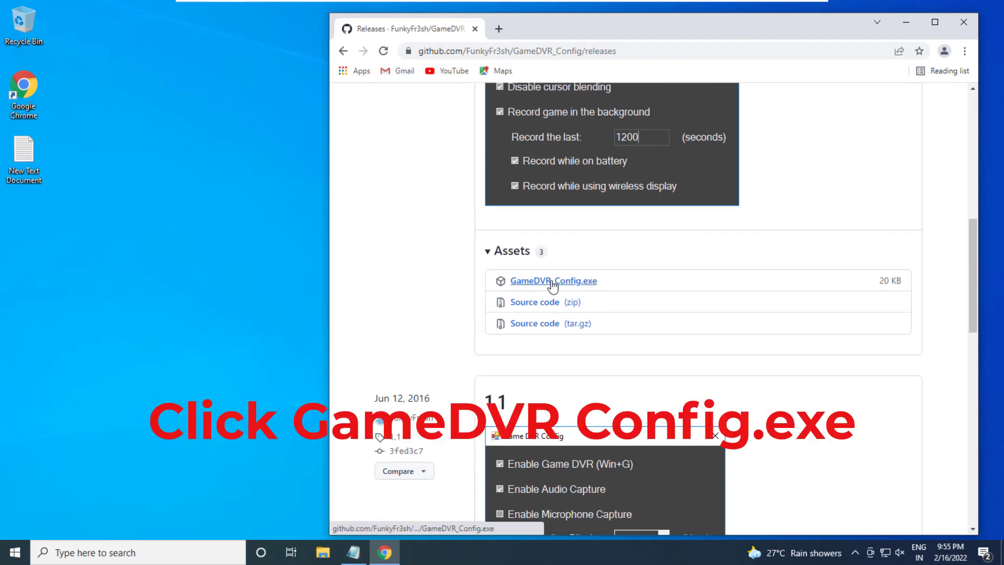
{"action": "left_click", "coordinate": [549, 286]}
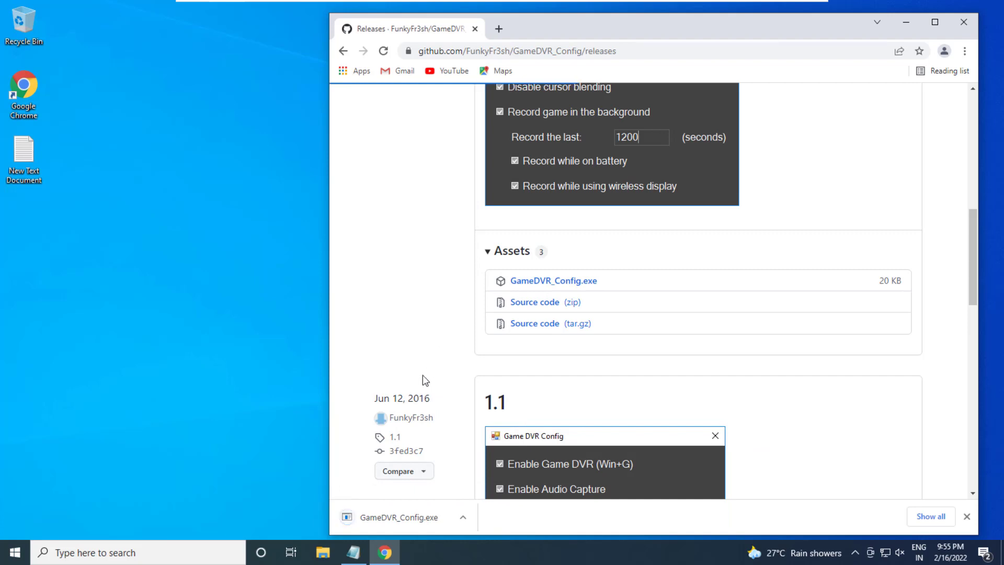
Run the downloaded GameDVR_Config.exe, make sure Force software MFT (16 FPS + VBR) is enabled, and close the tool and the browser
{"action": "left_click", "coordinate": [395, 515]}
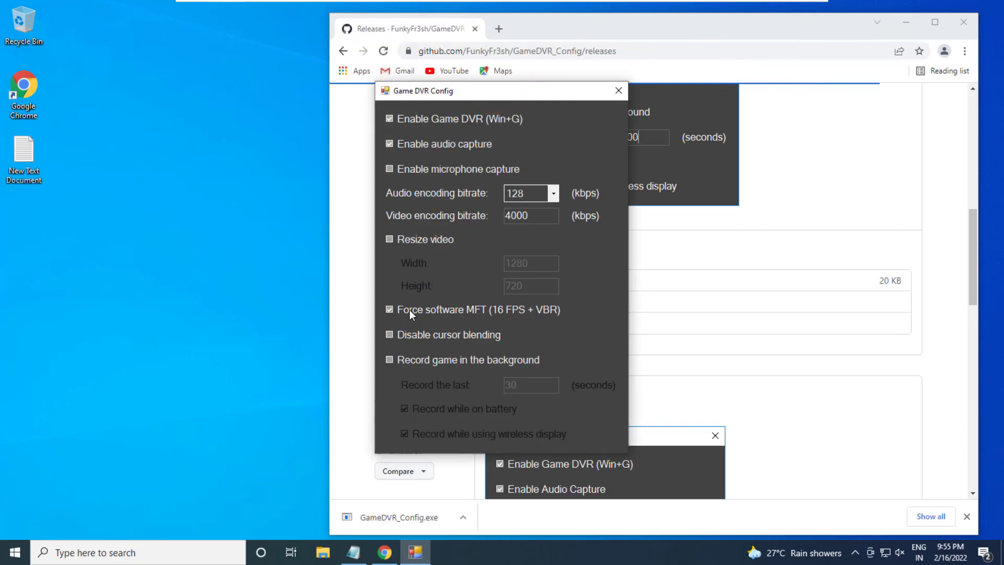
{"action": "left_click", "coordinate": [614, 90]}
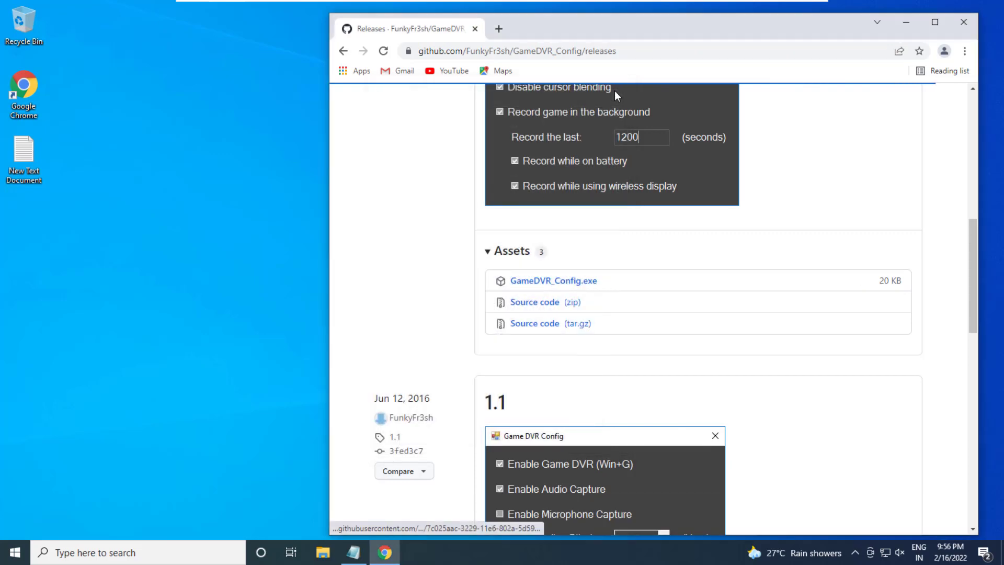
{"action": "left_click", "coordinate": [962, 22]}
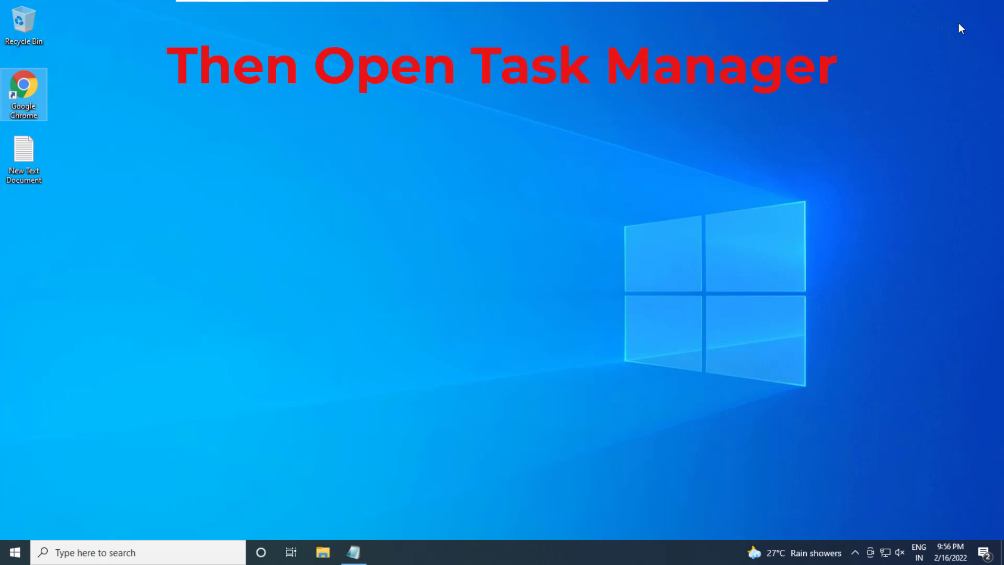
Open Task Manager, check the running processes for Broadcast DVR server, and close Task Manager
{"action": "right_click", "coordinate": [513, 553]}
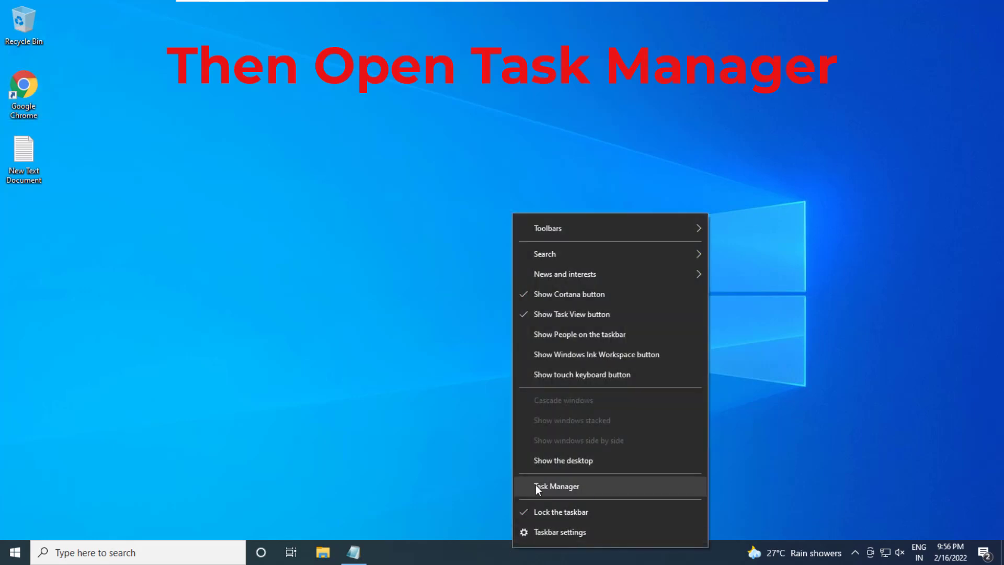
{"action": "left_click", "coordinate": [558, 486]}
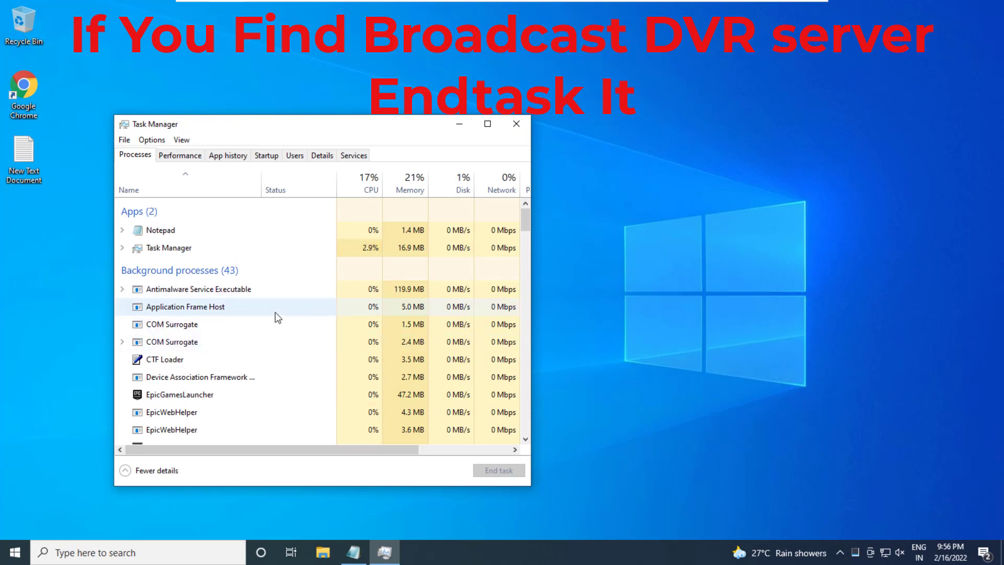
{"action": "left_click", "coordinate": [523, 127]}
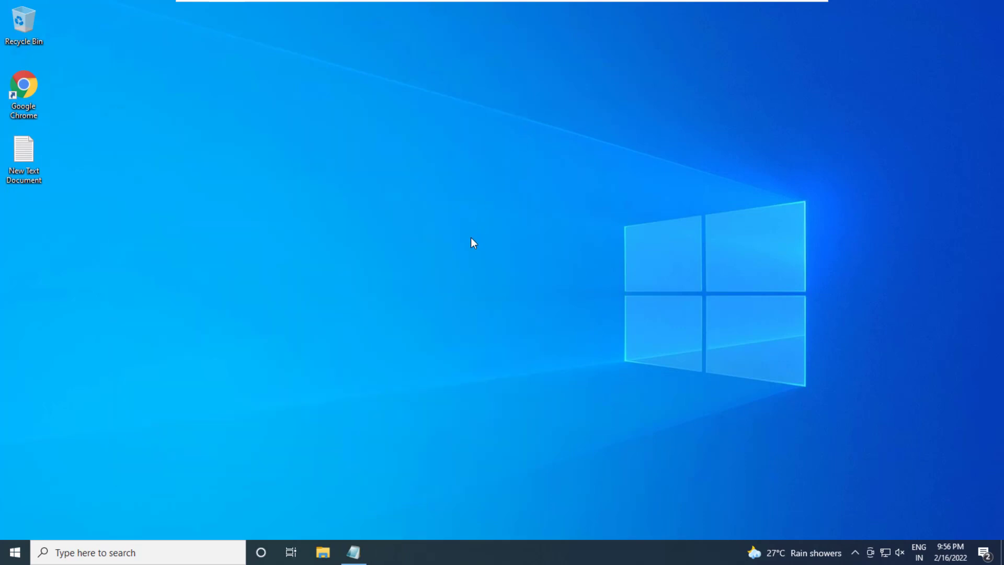